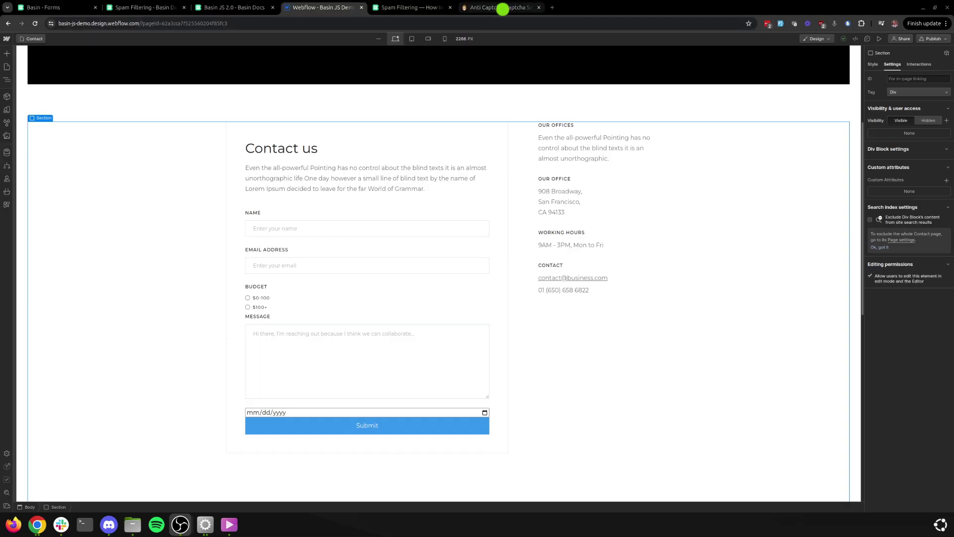
Review the AntiCaptcha captcha-solving service page, priced from 0.5 USD per 1000 images.
click(502, 8)
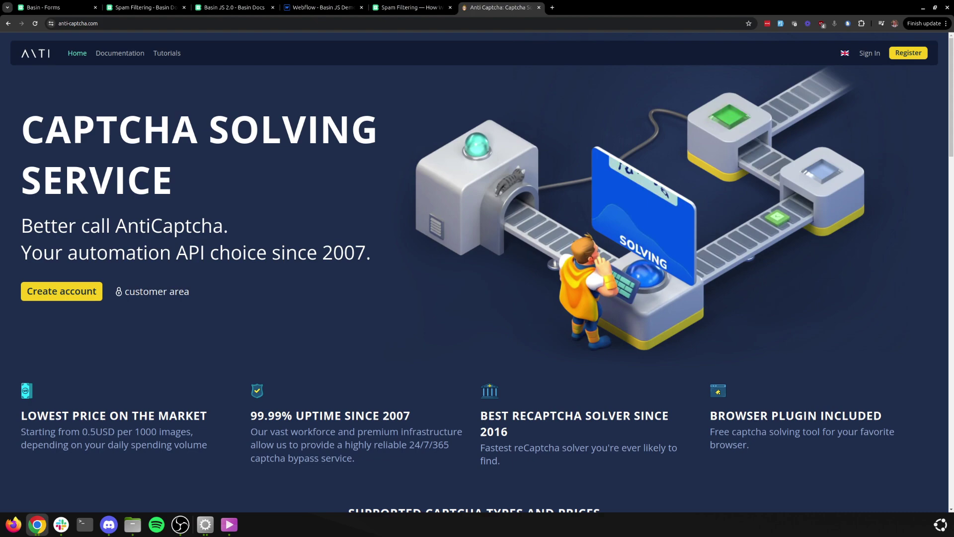
mouse_move(412, 7)
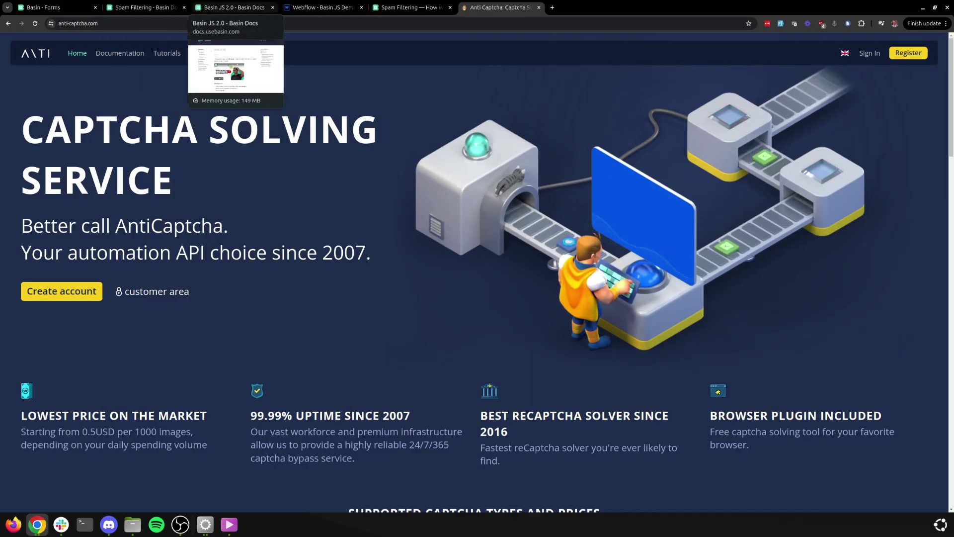
Scroll the Basin spam filtering article to the spam classification pie chart and zoom to 175%.
click(412, 8)
scroll(474, 298, up, 8)
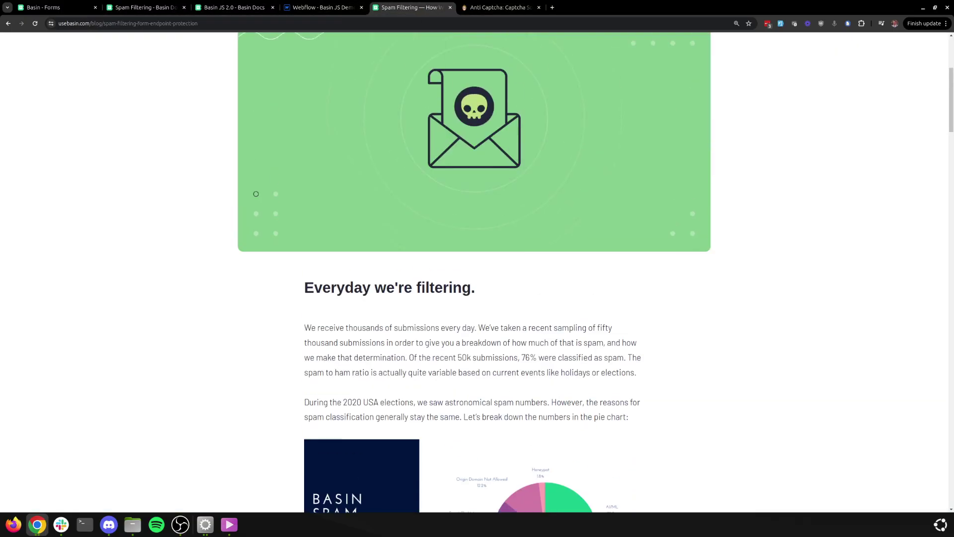
scroll(474, 273, down, 9)
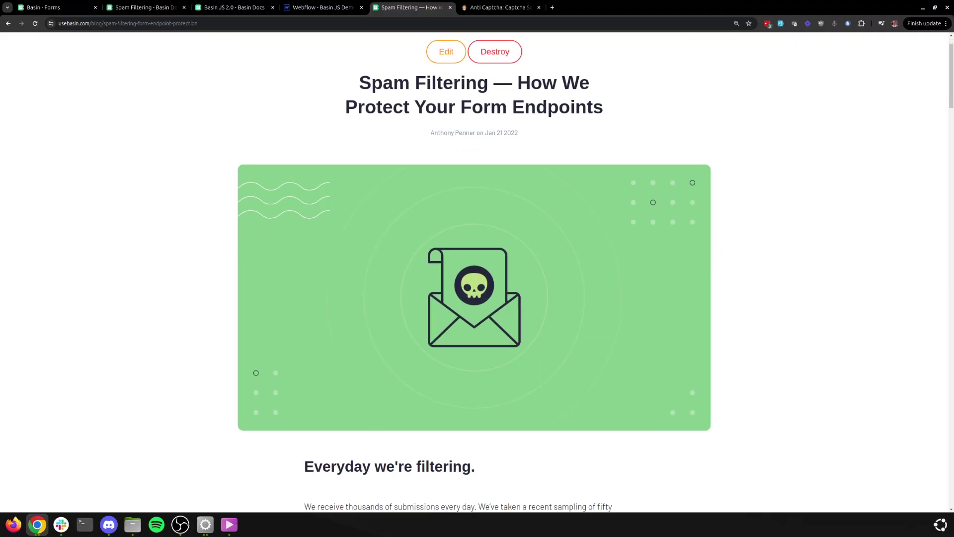
scroll(475, 273, down, 2)
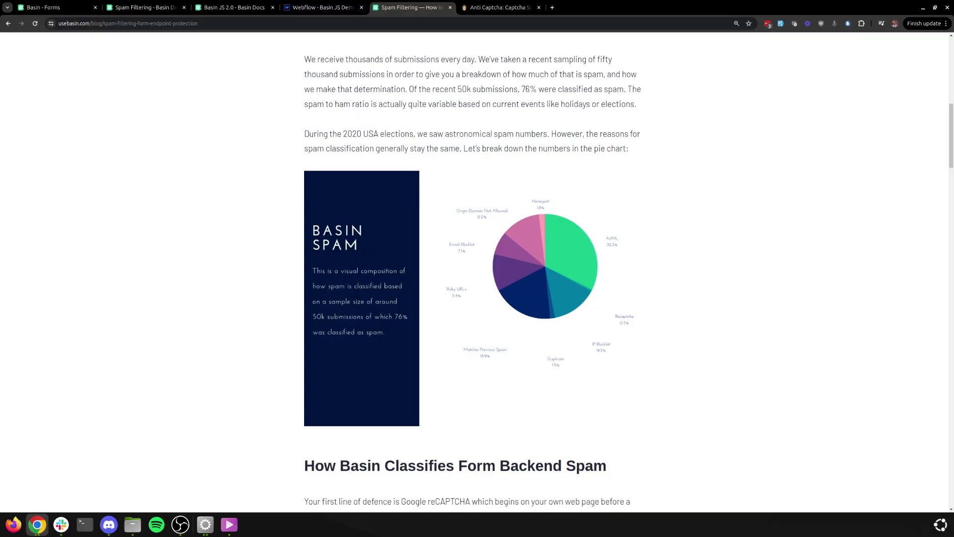
key(ctrl+plus)
key(ctrl+plus)
key(ctrl+plus)
key(ctrl+plus)
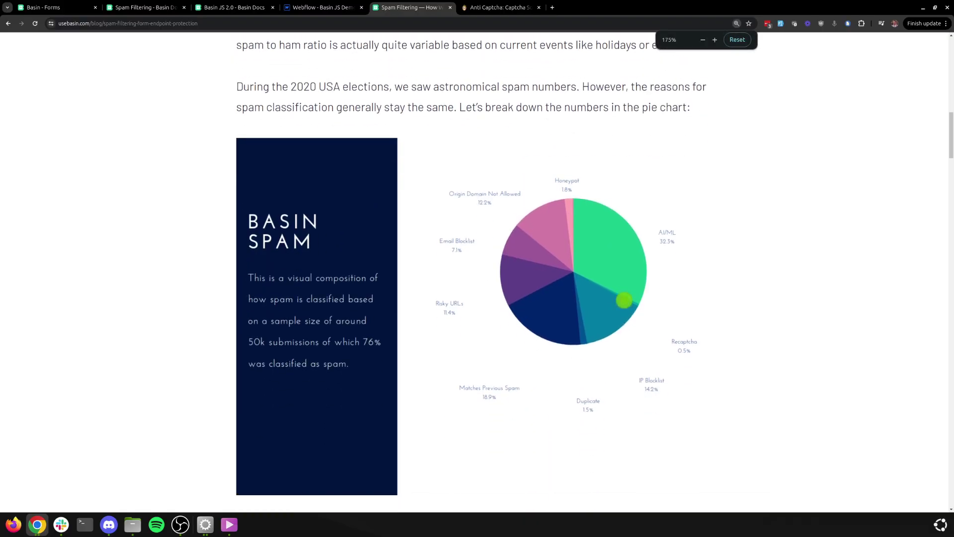
scroll(624, 299, down, 1)
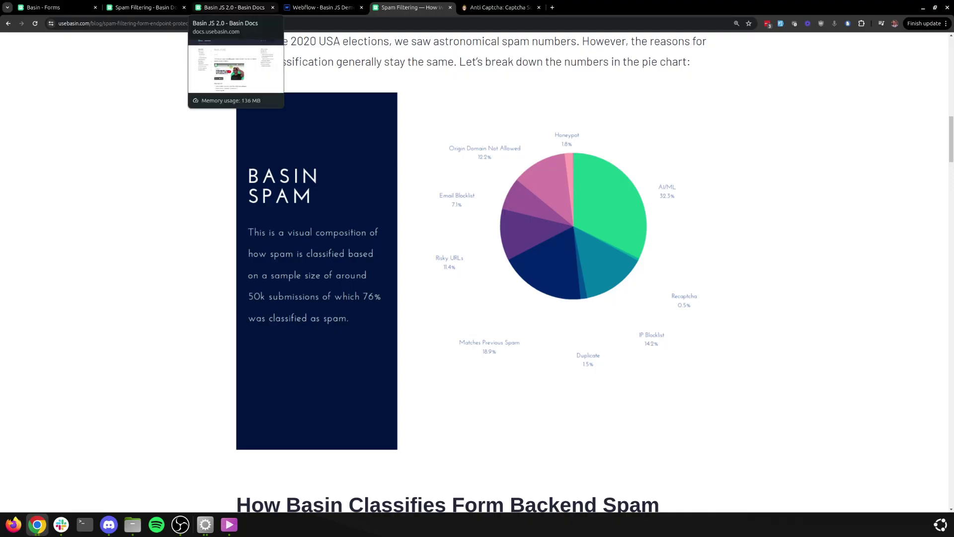
Open the Contact page's settings in Webflow and scroll down to its custom code fields.
click(323, 7)
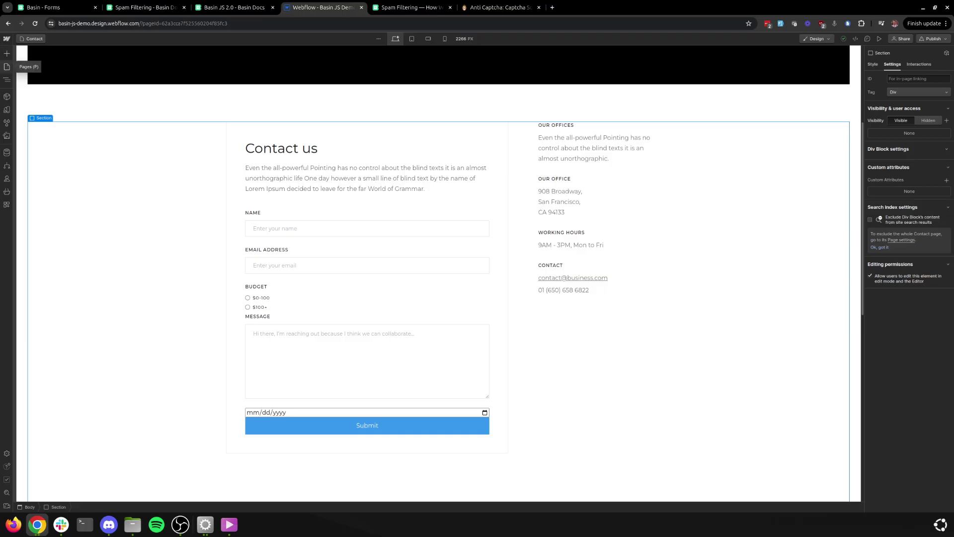
click(7, 67)
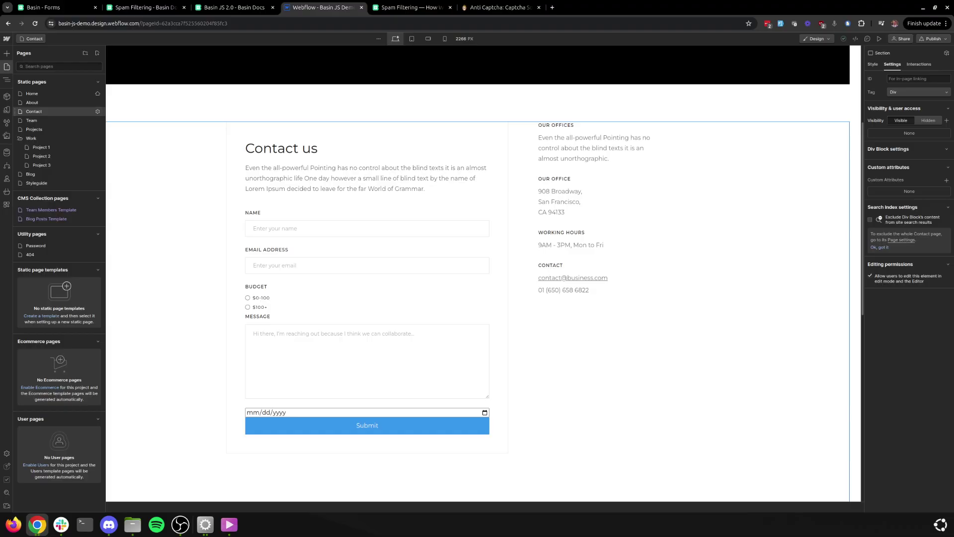
click(98, 112)
scroll(225, 287, down, 10)
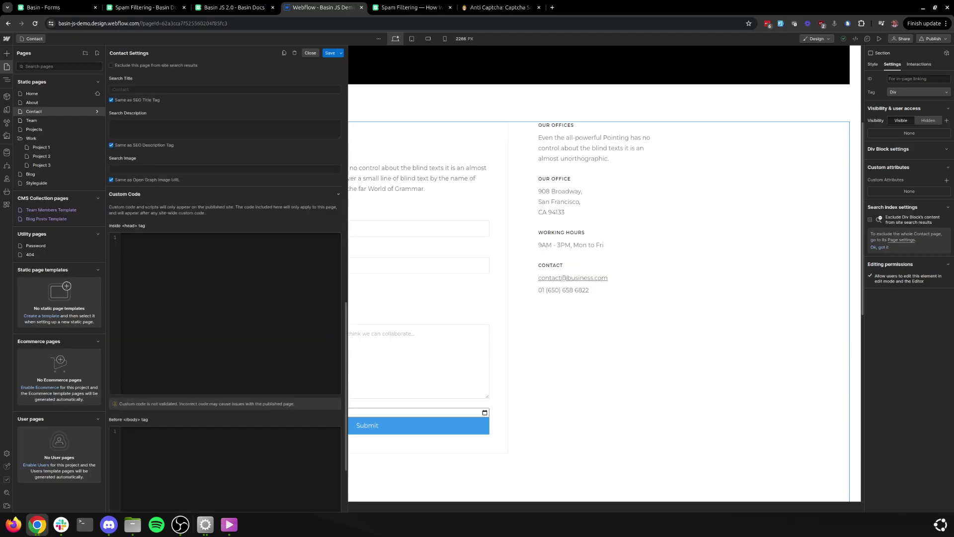
scroll(225, 287, down, 1)
click(226, 287)
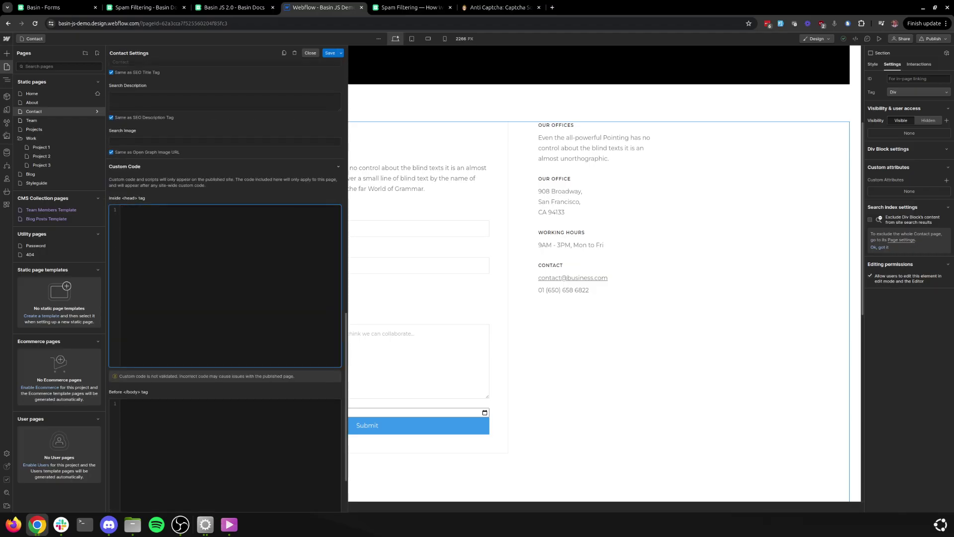
Copy the Basin JS script tag from the docs into 'Before </body> tag' and save.
click(231, 8)
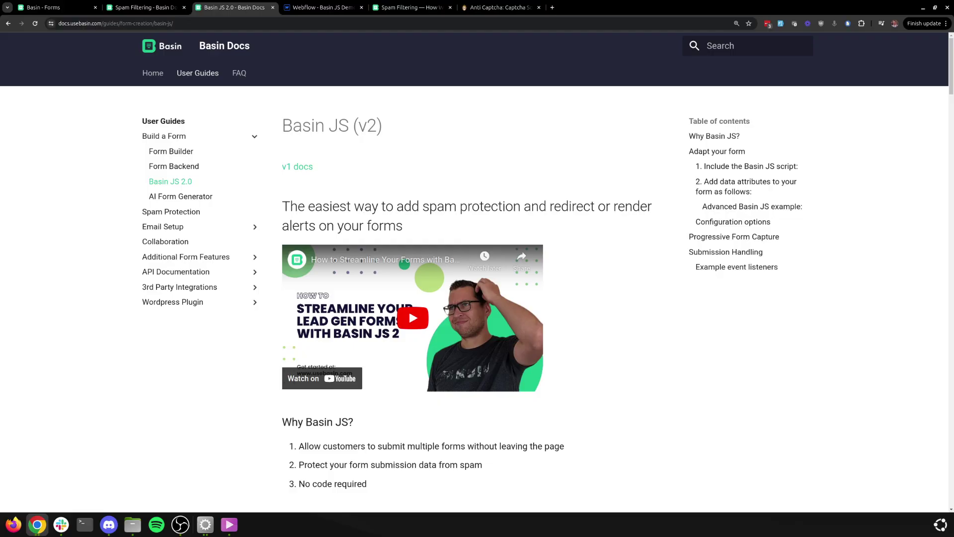
scroll(409, 308, down, 10)
scroll(409, 308, down, 2)
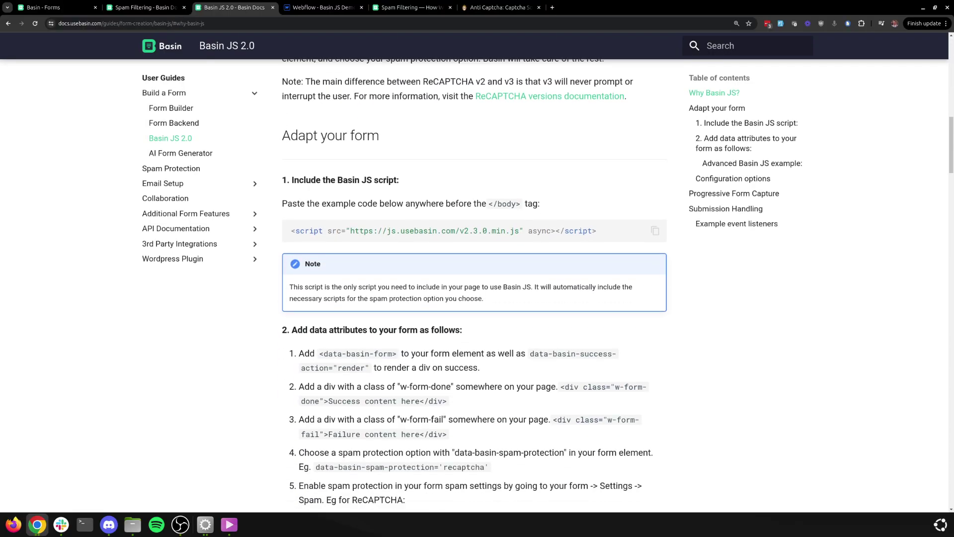
click(656, 231)
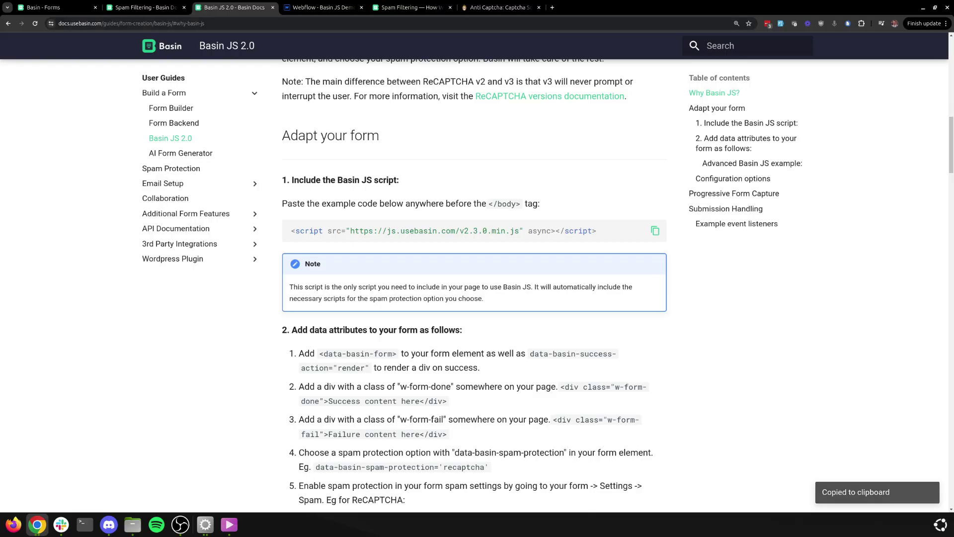
click(322, 7)
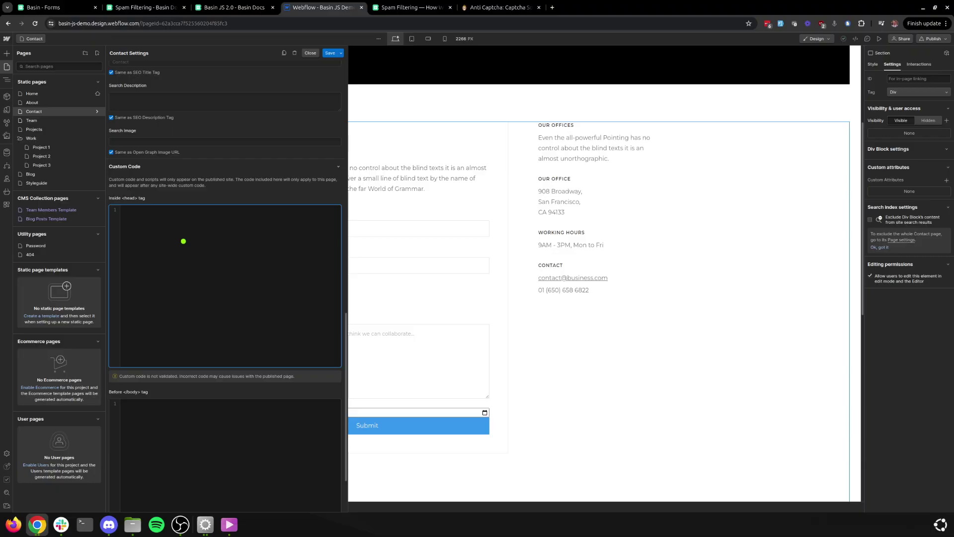
click(183, 241)
key(ctrl+v)
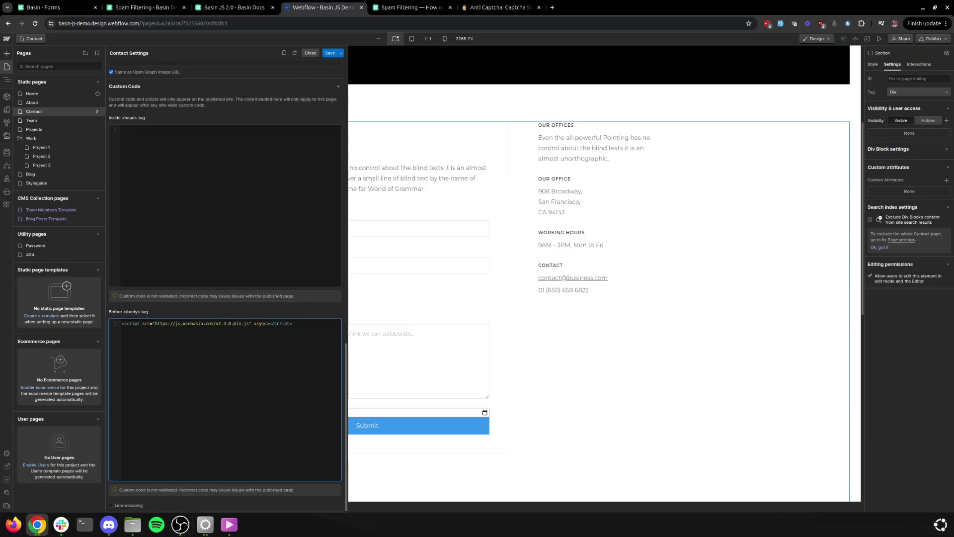
click(330, 53)
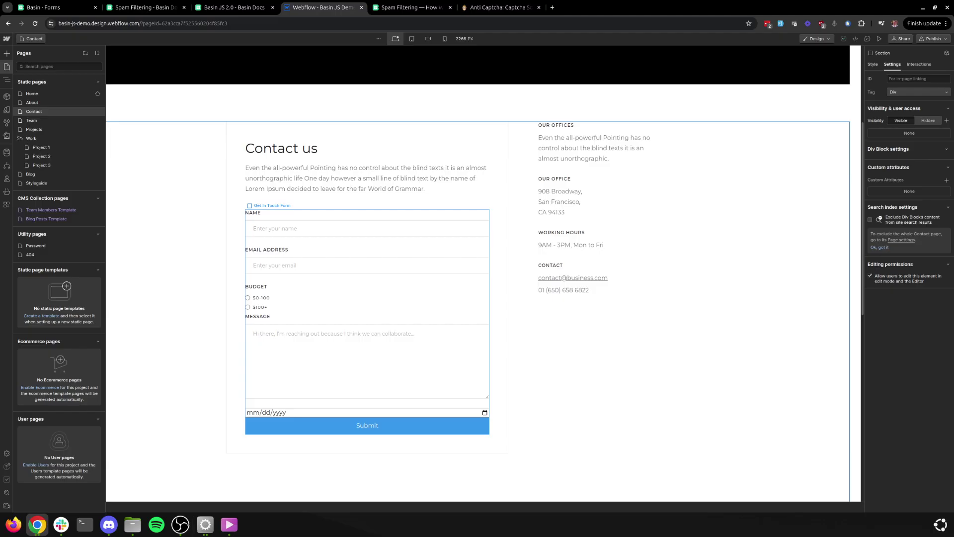
Select the Get In Touch Form from its Name field and show the form's Settings.
click(301, 228)
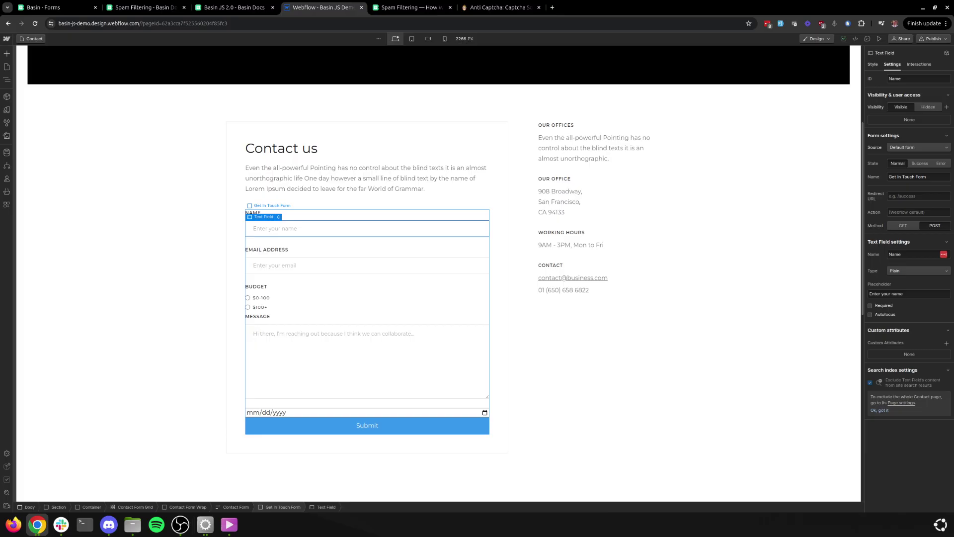
click(339, 508)
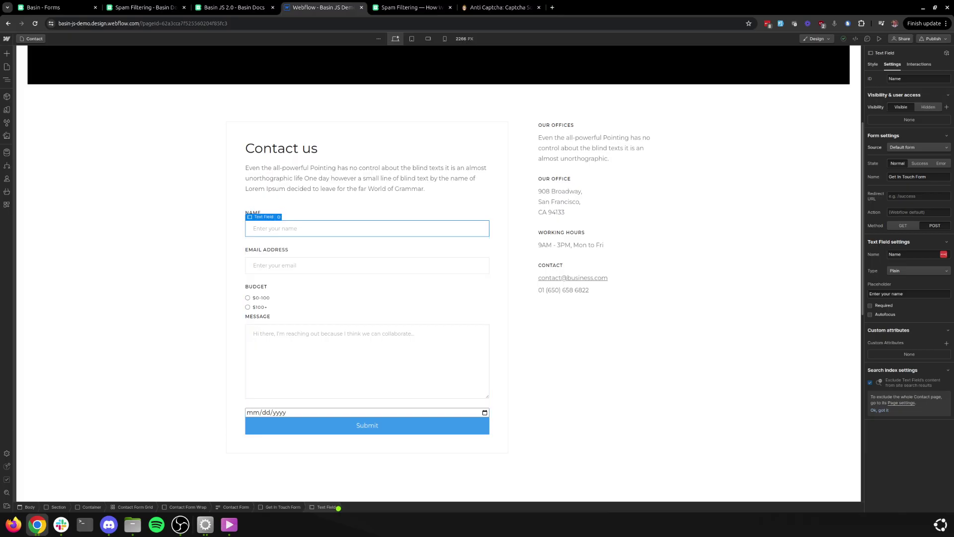
click(284, 505)
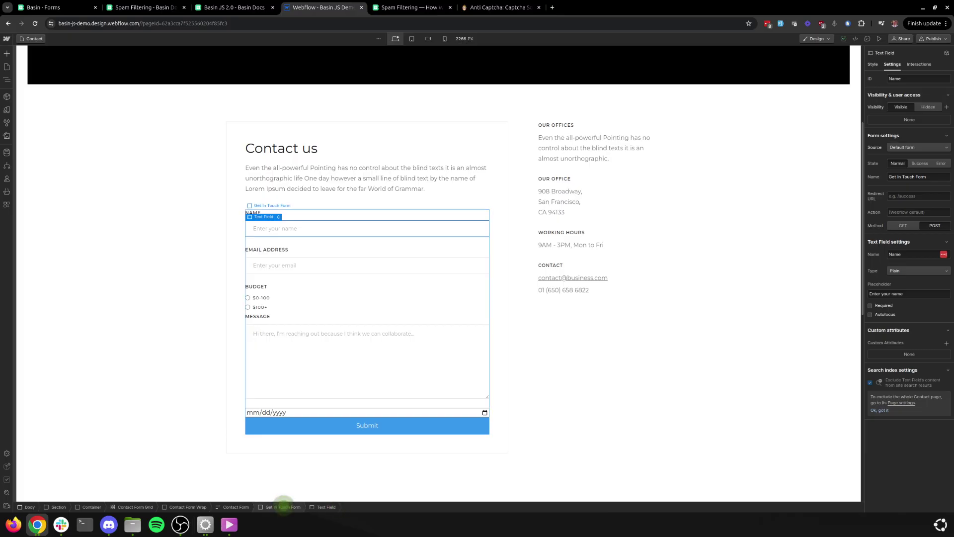
click(283, 507)
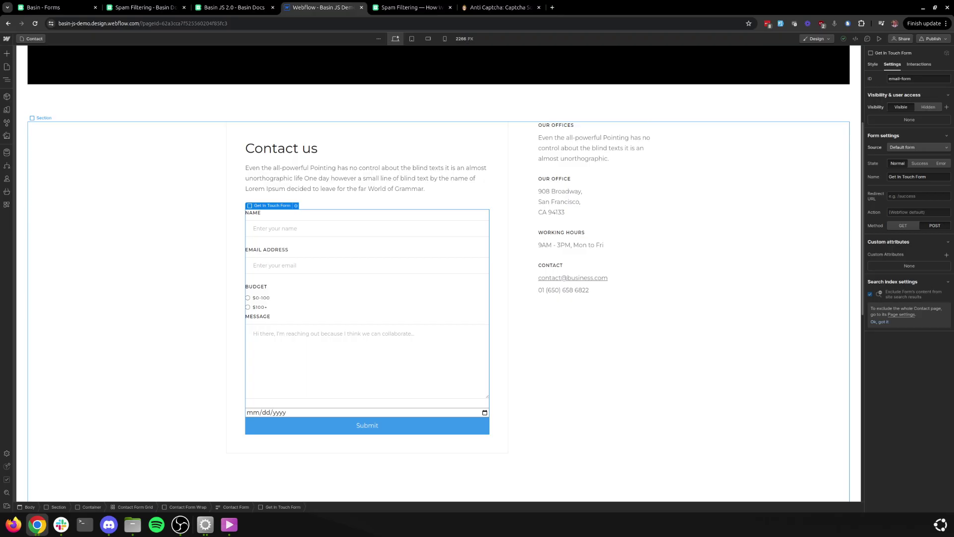
click(892, 65)
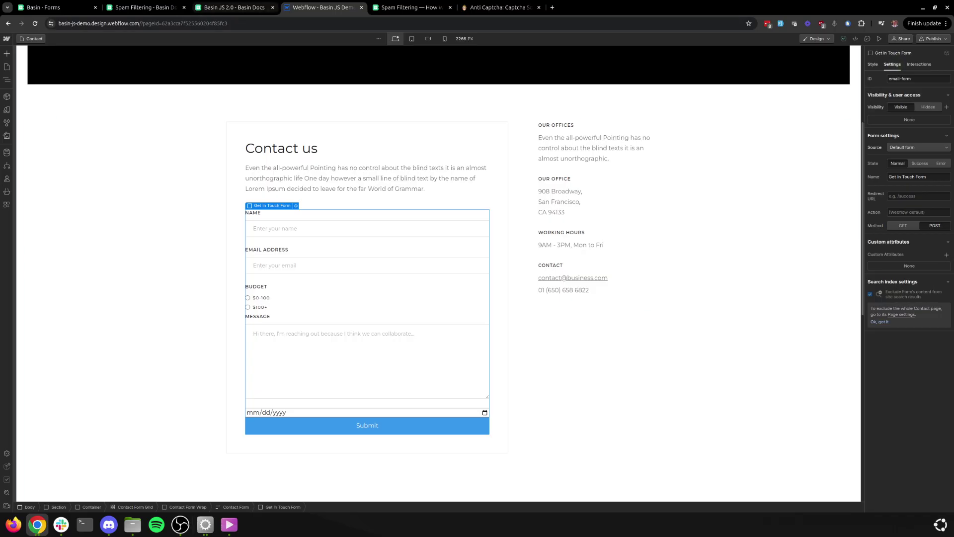
Copy 'data-basin-form' from the Basin docs and add it as a form attribute with value true.
click(233, 7)
scroll(474, 288, down, 3)
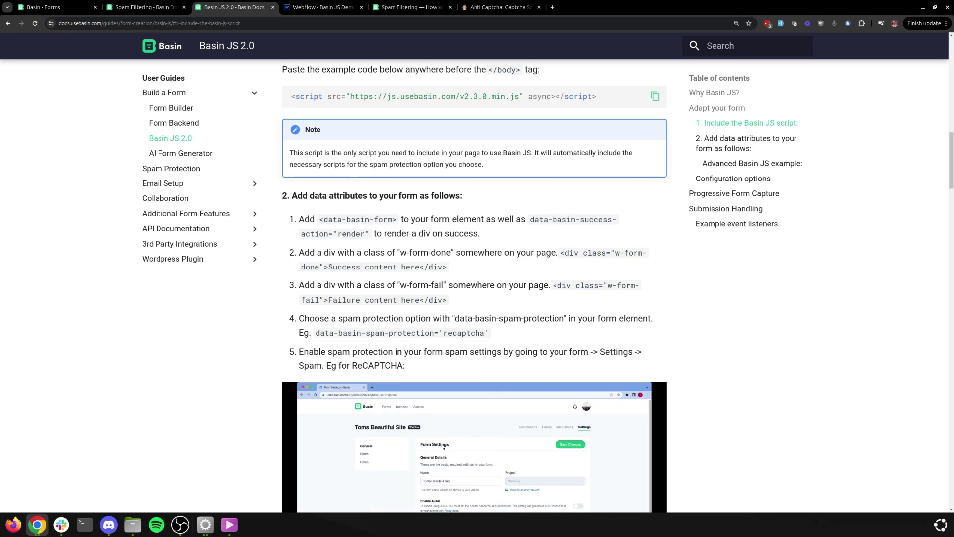
drag(324, 219, 393, 219)
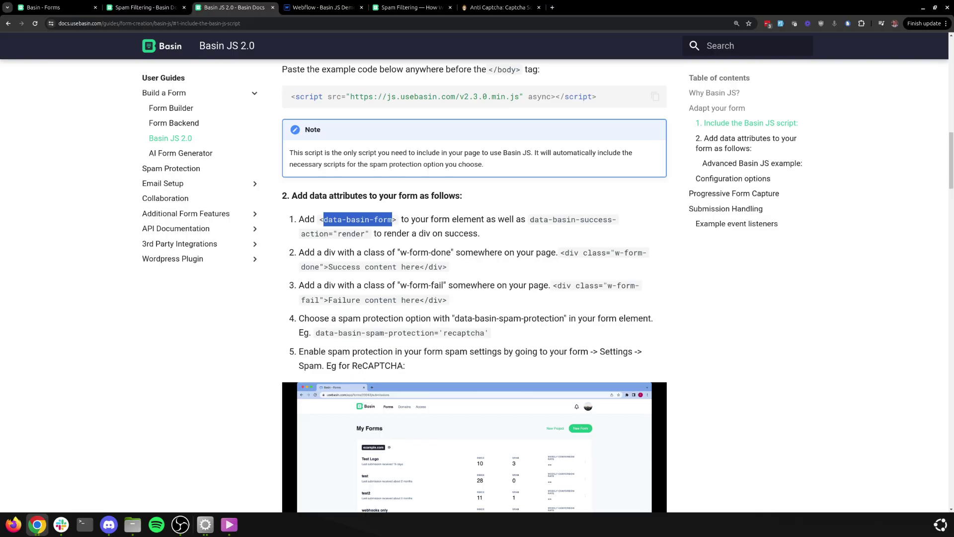
click(321, 7)
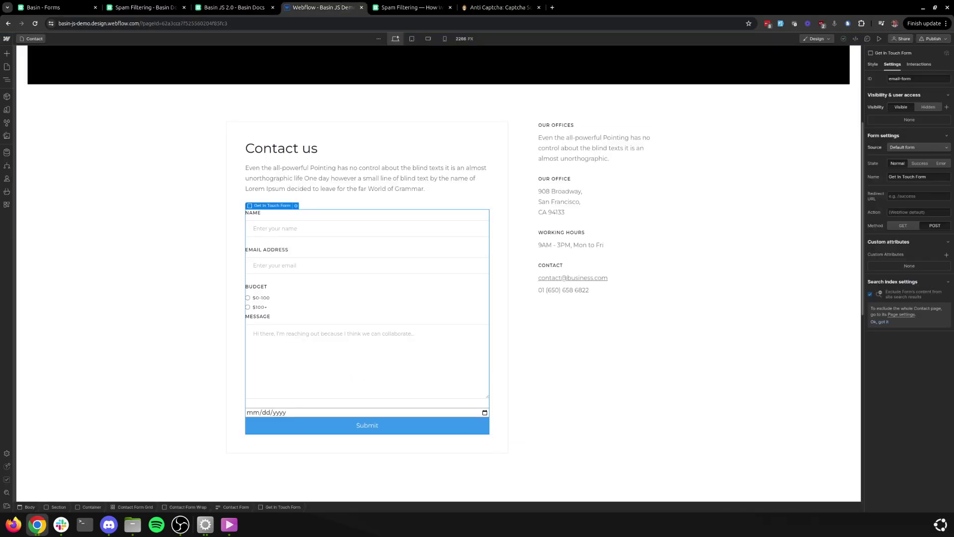
click(946, 254)
key(ctrl+v)
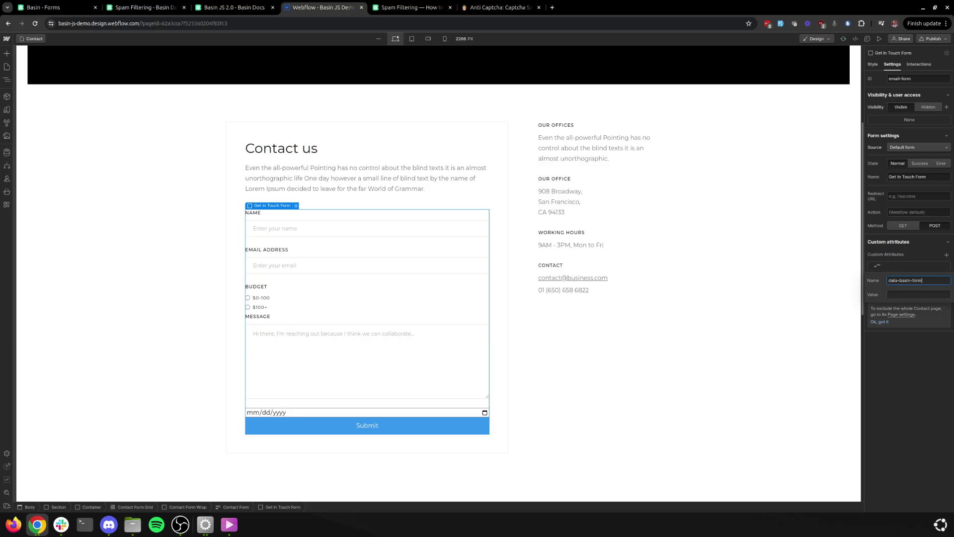
click(918, 294)
text(true)
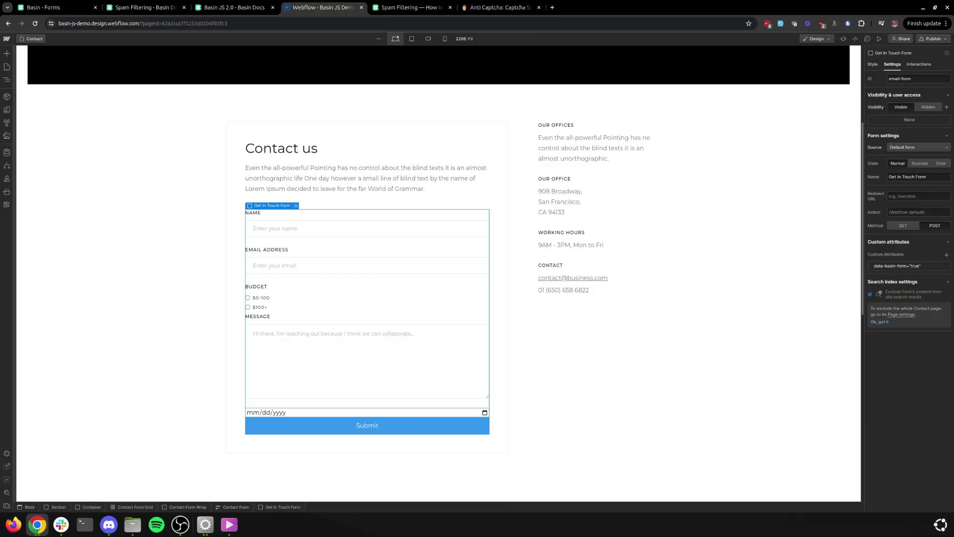
Copy the data-basin-spam-protection='recaptcha' example attribute from the Basin JS docs.
click(234, 7)
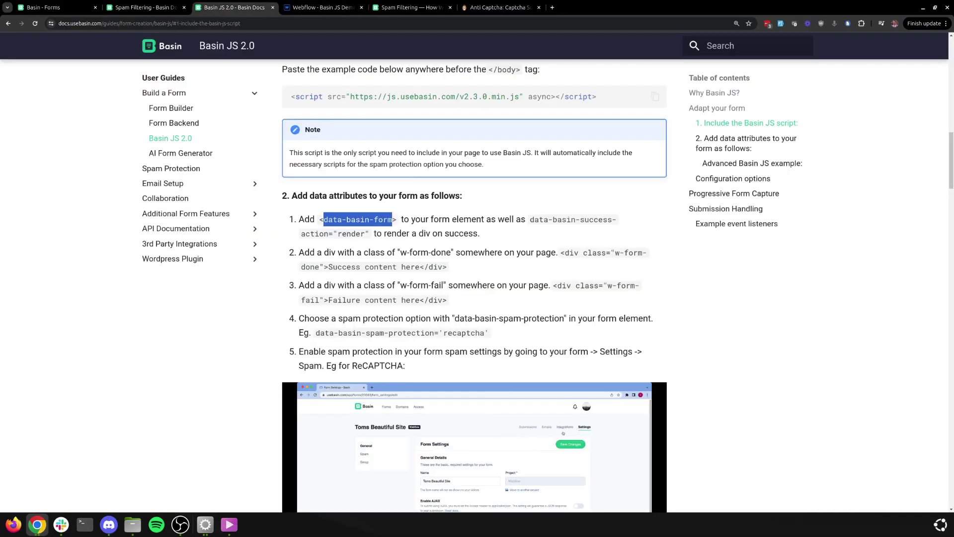
scroll(475, 286, down, 8)
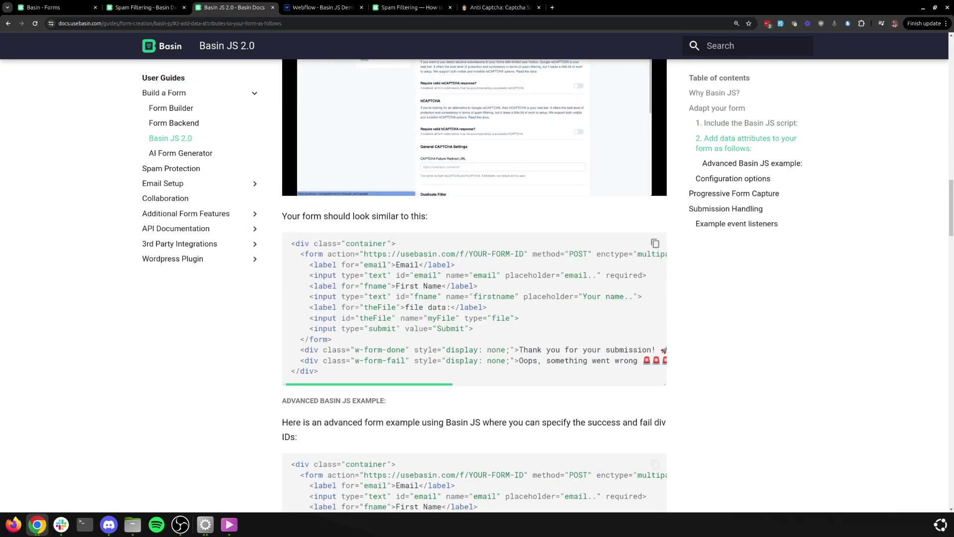
scroll(475, 308, right, 10)
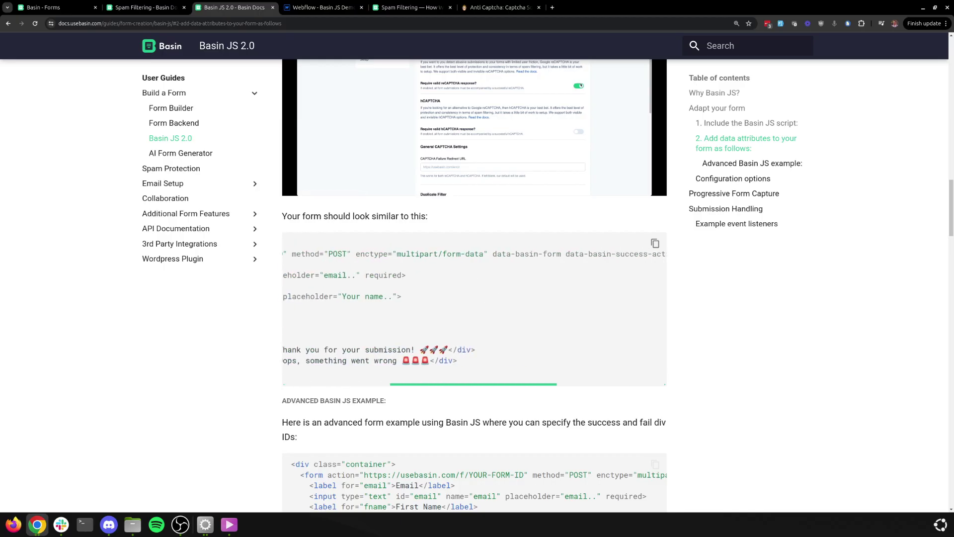
scroll(475, 308, right, 5)
scroll(475, 308, left, 3)
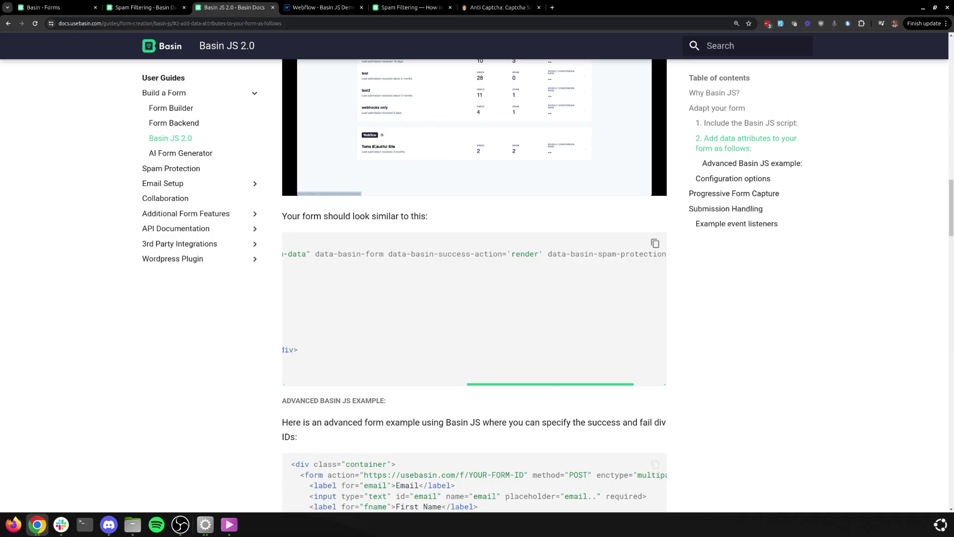
scroll(475, 309, right, 2)
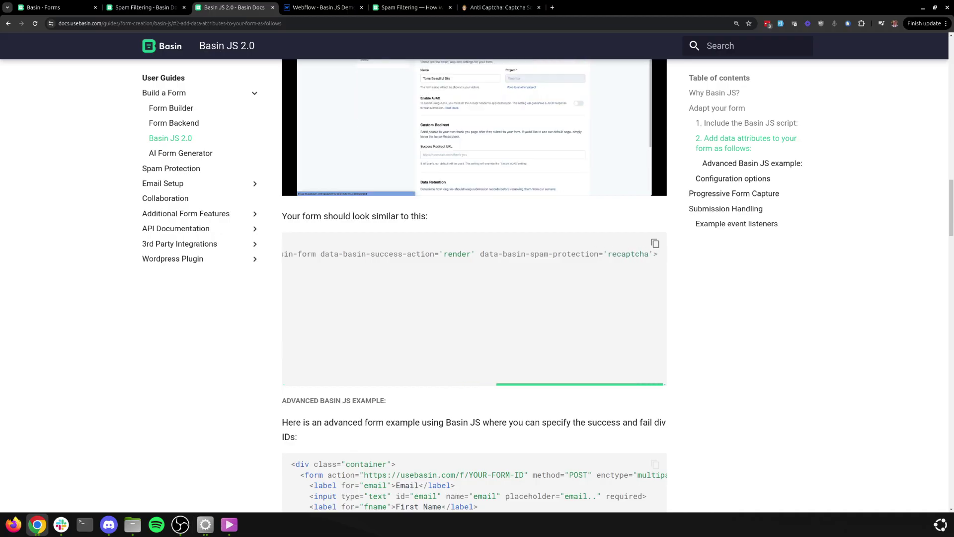
drag(480, 254, 653, 254)
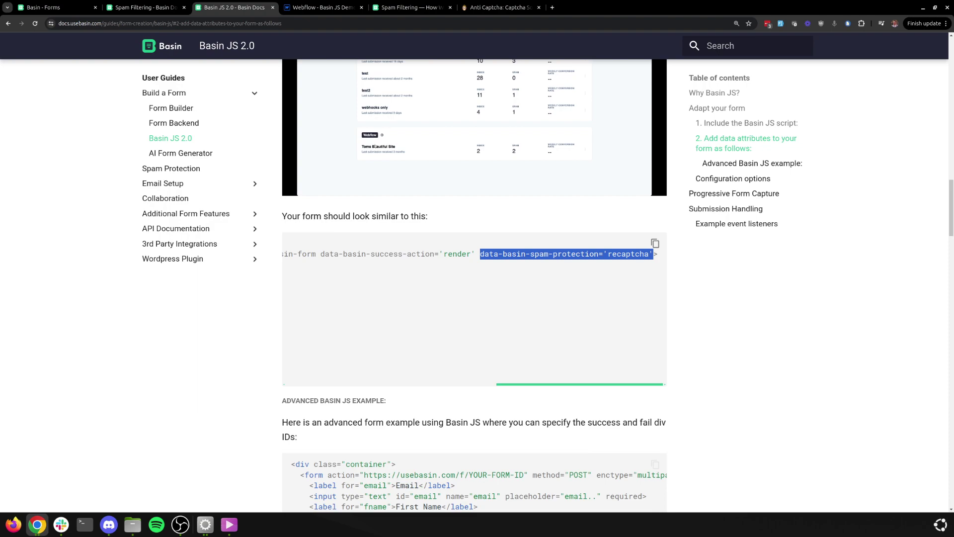
drag(480, 254, 653, 254)
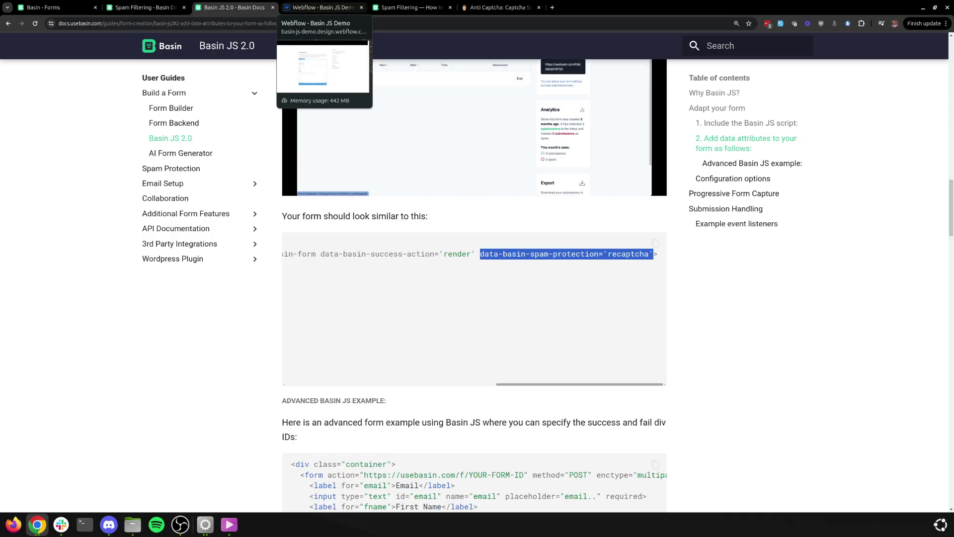
Add the custom attribute data-basin-spam-protection with value recaptcha to the form.
click(321, 8)
click(946, 255)
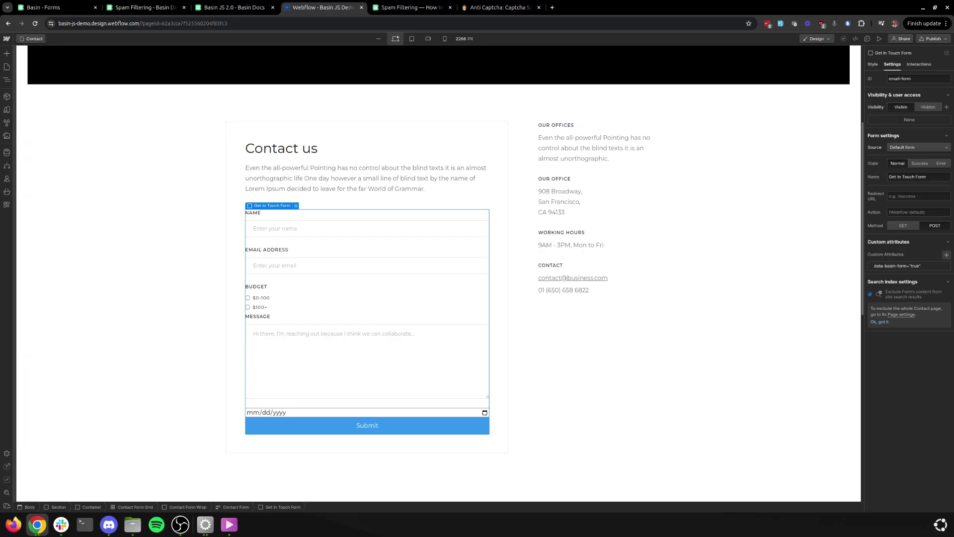
text(data-basin-spam-protection="recaptcha")
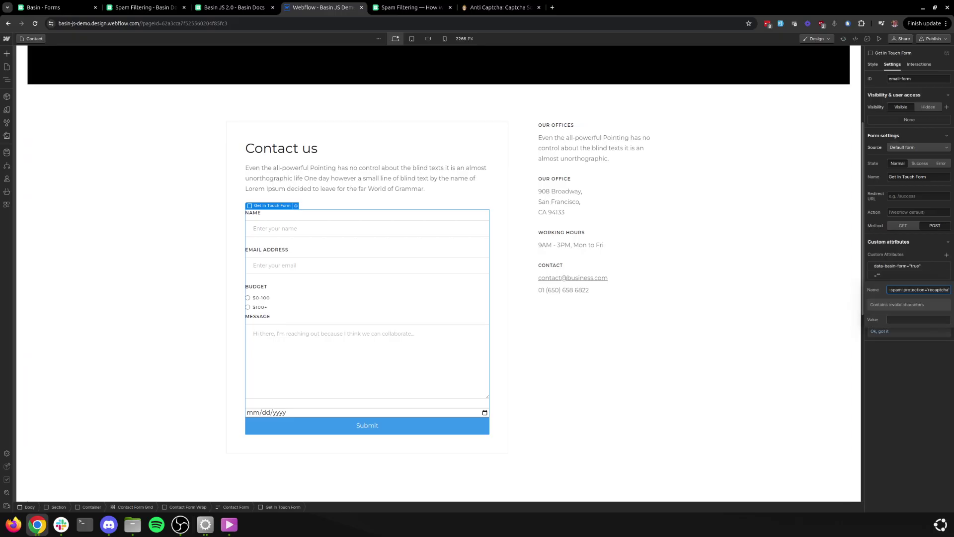
key(shift+Left)
key(shift+Left)
key(shift+Left)
key(shift+Left)
key(shift+Left)
key(shift+Left)
key(shift+Left)
key(shift+Left)
key(shift+Left)
key(shift+Left)
key(shift+Left)
key(shift+Left)
key(ctrl+c)
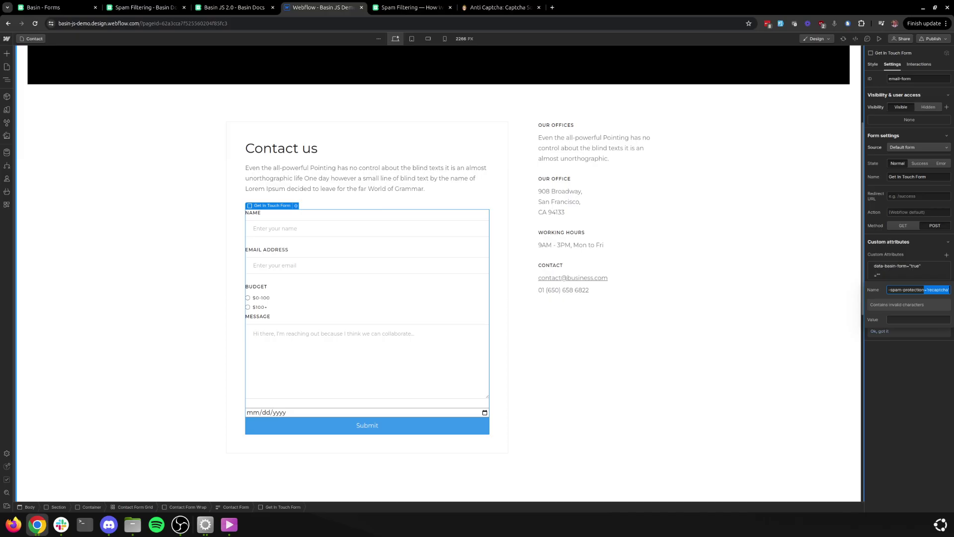
key(BackSpace)
key(ctrl+v)
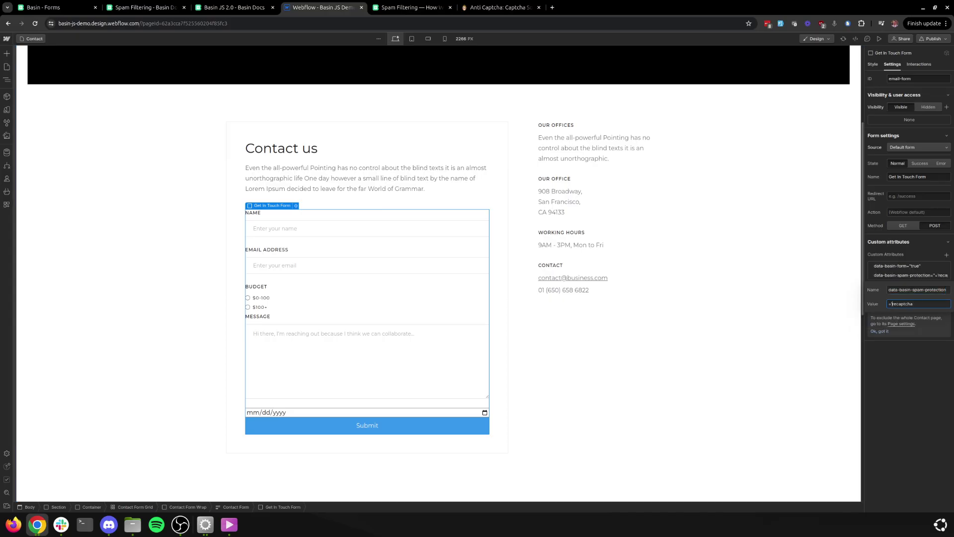
key(BackSpace)
key(BackSpace)
key(Return)
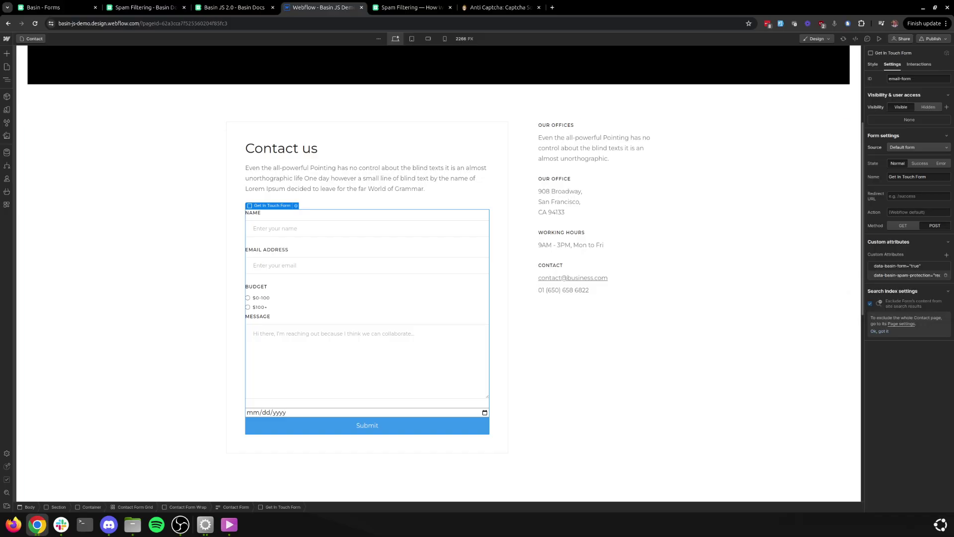
key(ctrl+Page_Up)
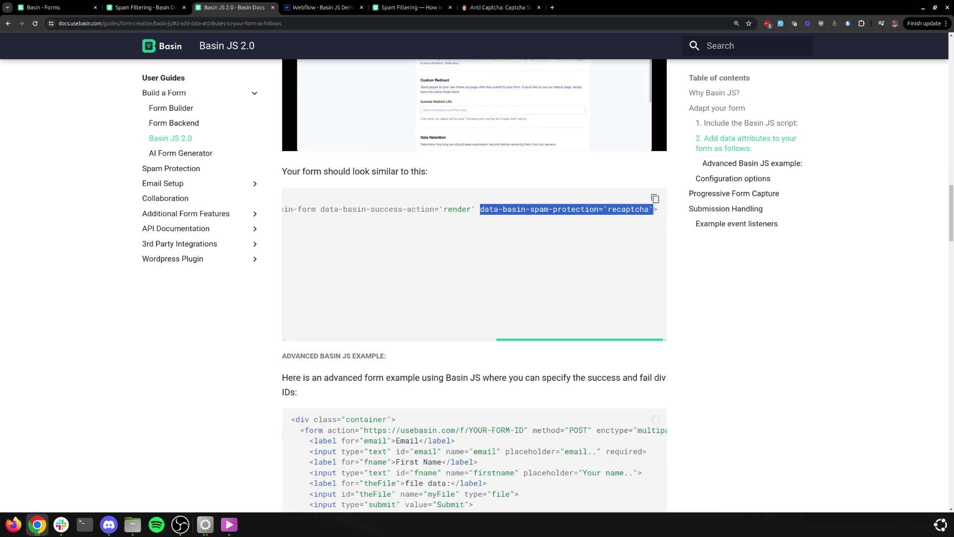
Copy data-basin-success-action from the docs' Configuration options table for use in Webflow.
scroll(474, 286, down, 9)
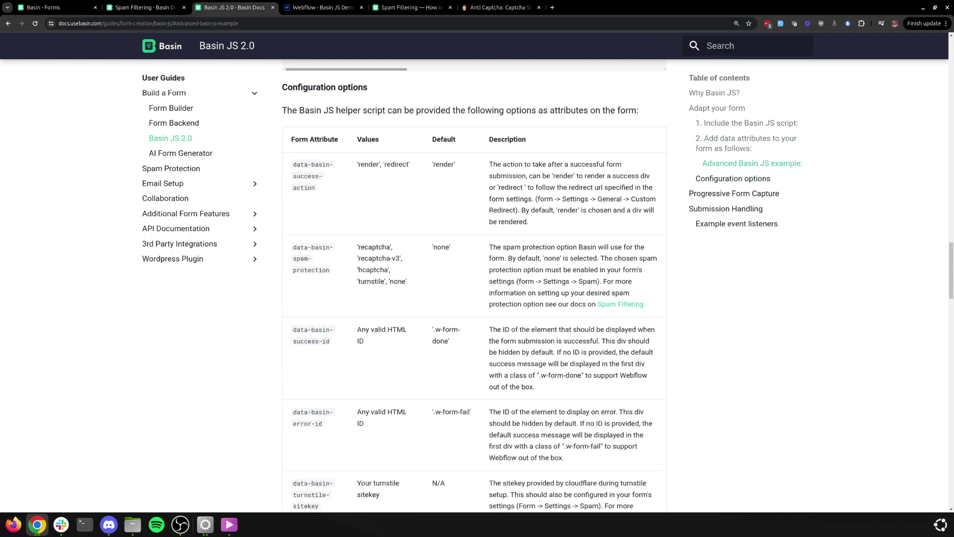
drag(315, 186, 292, 163)
key(ctrl+c)
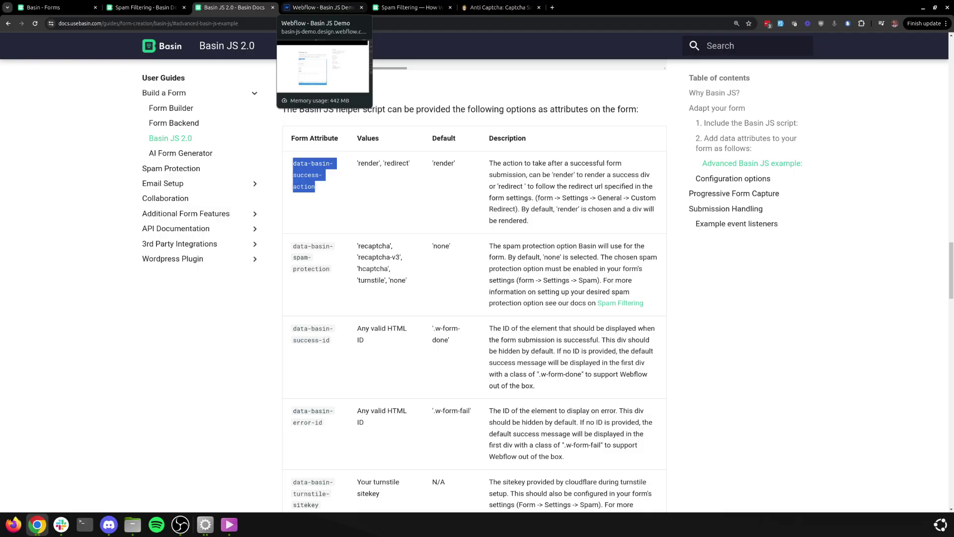
click(322, 8)
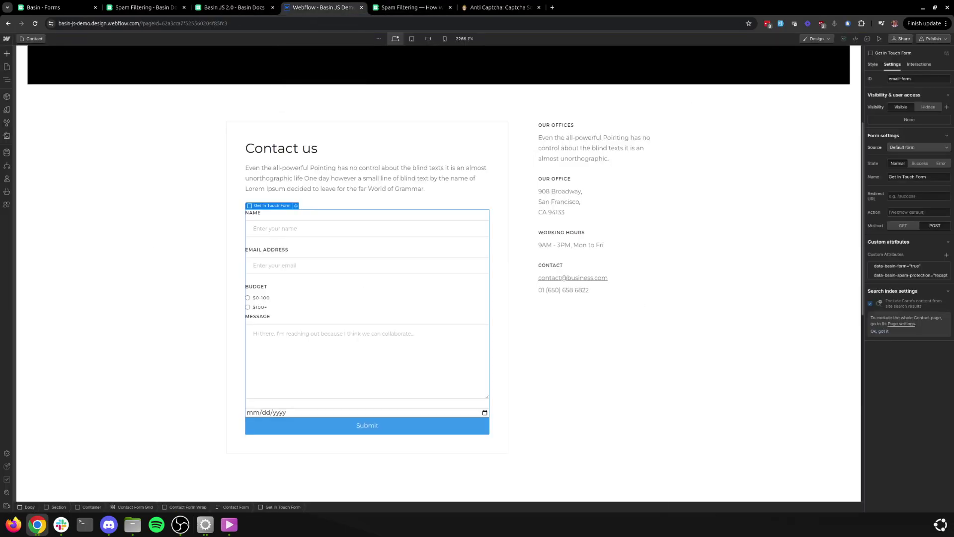
Add the custom attribute data-basin-success-action with value render to the form.
click(947, 254)
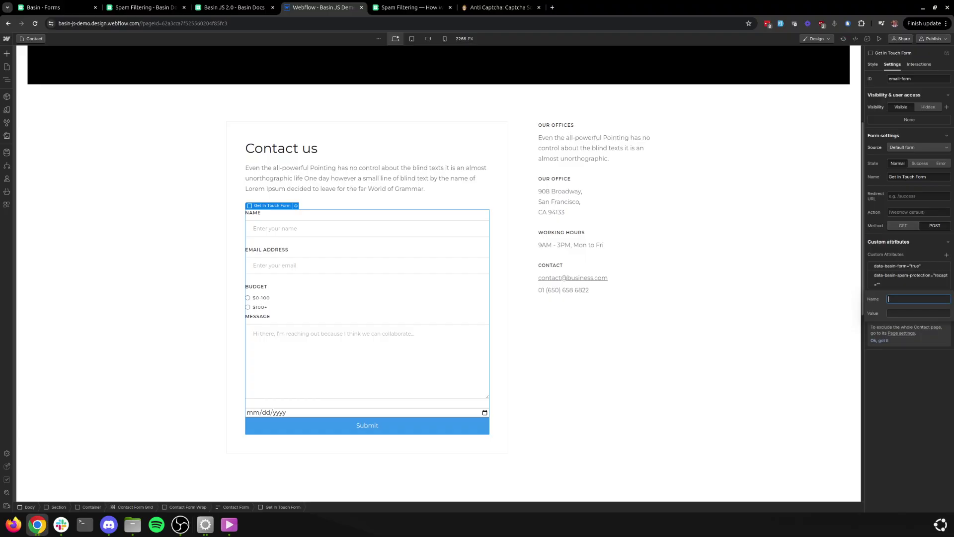
key(ctrl+v)
click(919, 313)
text(ren)
key(Return)
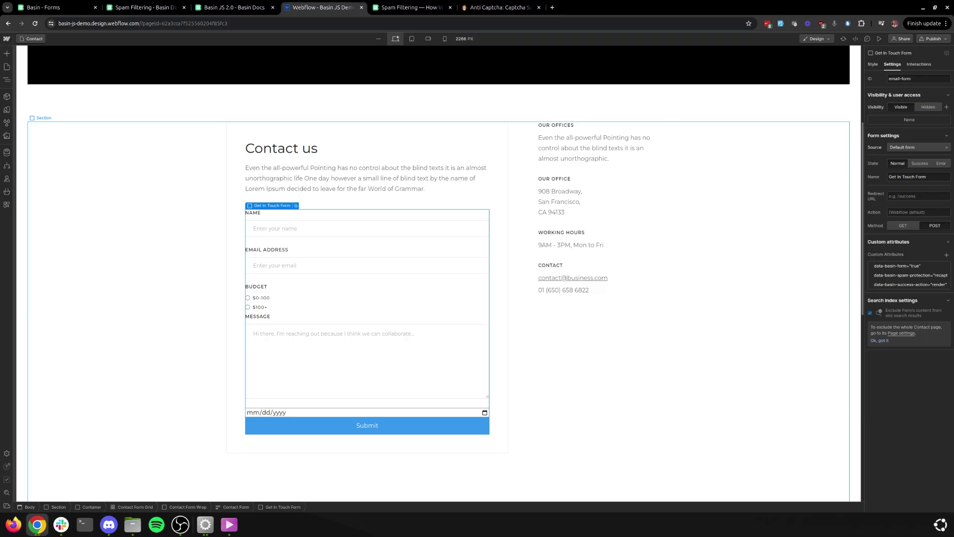
Publish the Webflow site to its staging domain.
click(934, 39)
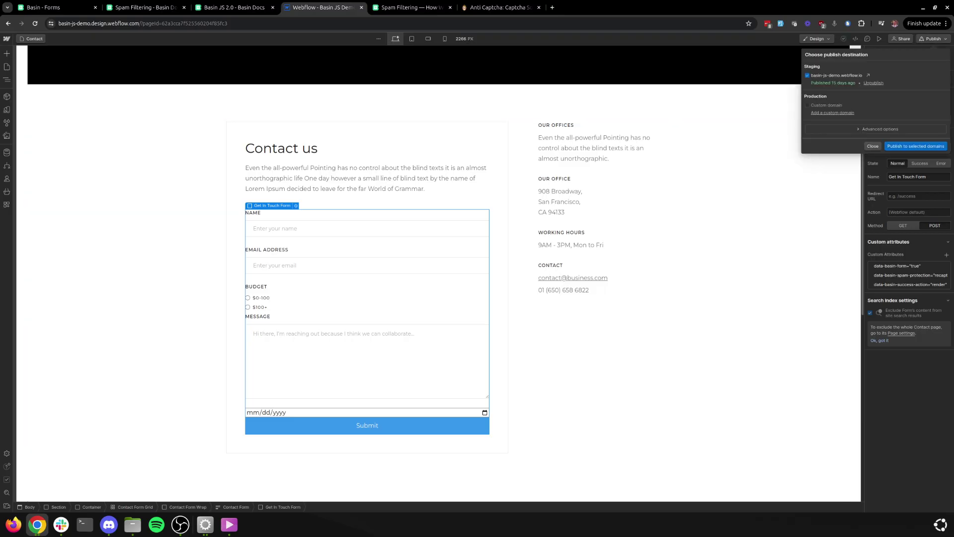
click(916, 147)
key(ctrl+1)
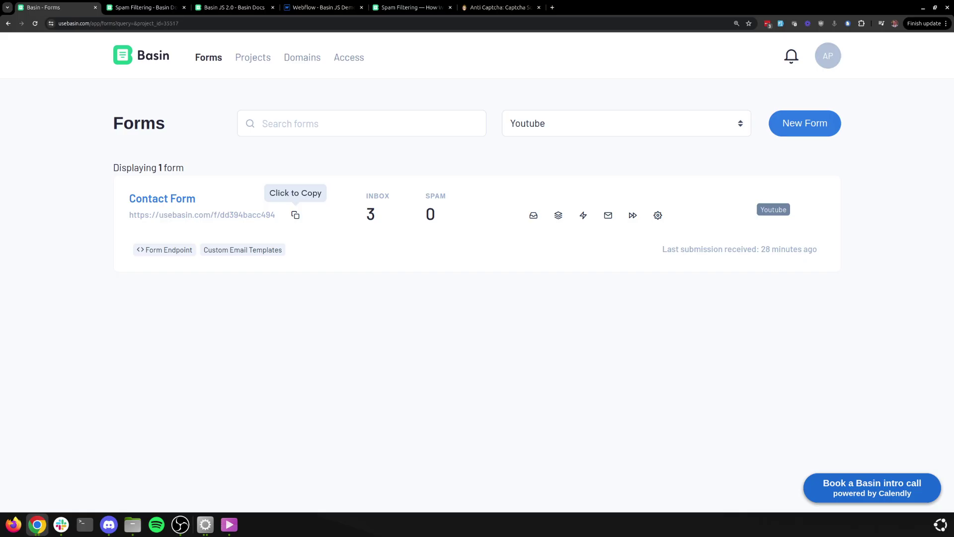
Paste the Basin Contact Form endpoint URL into the form's Action field.
click(295, 215)
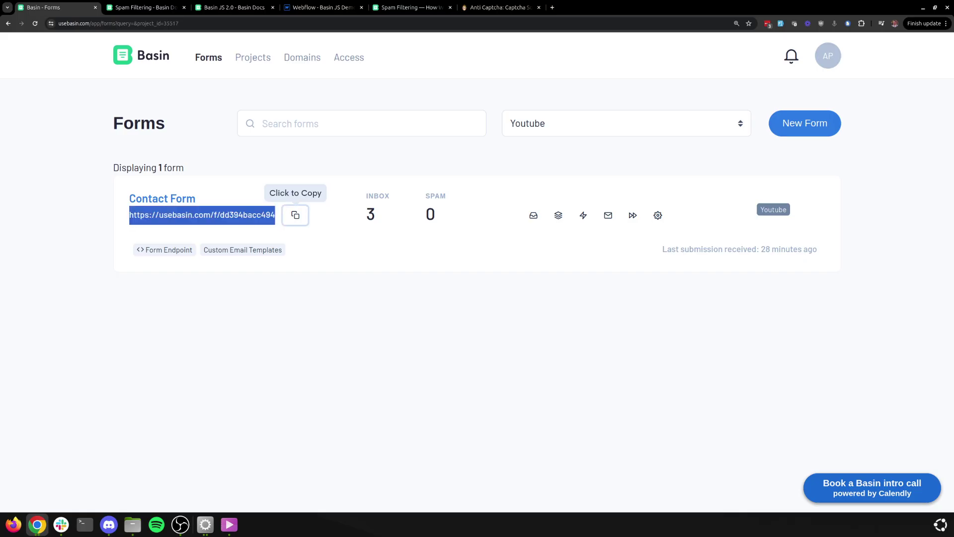
key(ctrl+4)
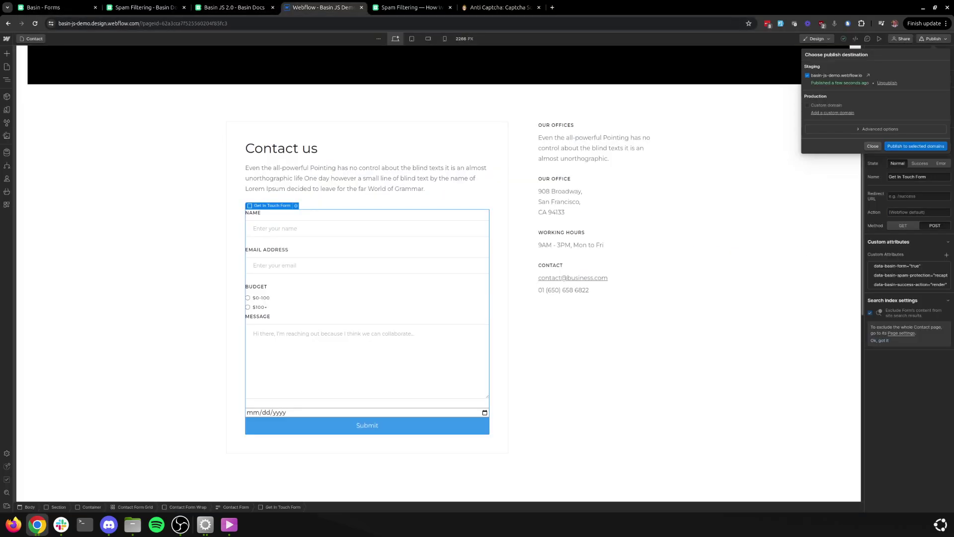
key(Escape)
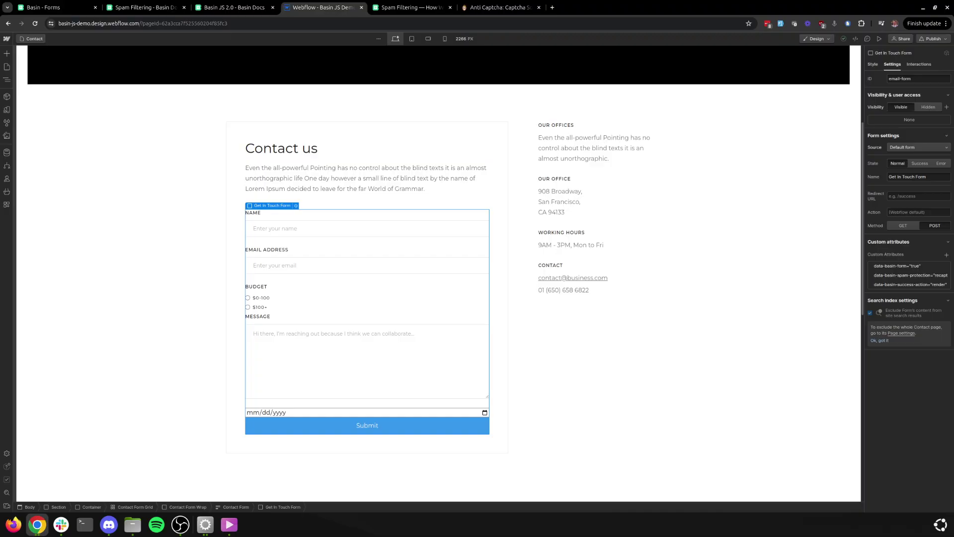
key(ctrl+v)
Republish the site to staging and copy the designer site address.
click(933, 39)
click(915, 146)
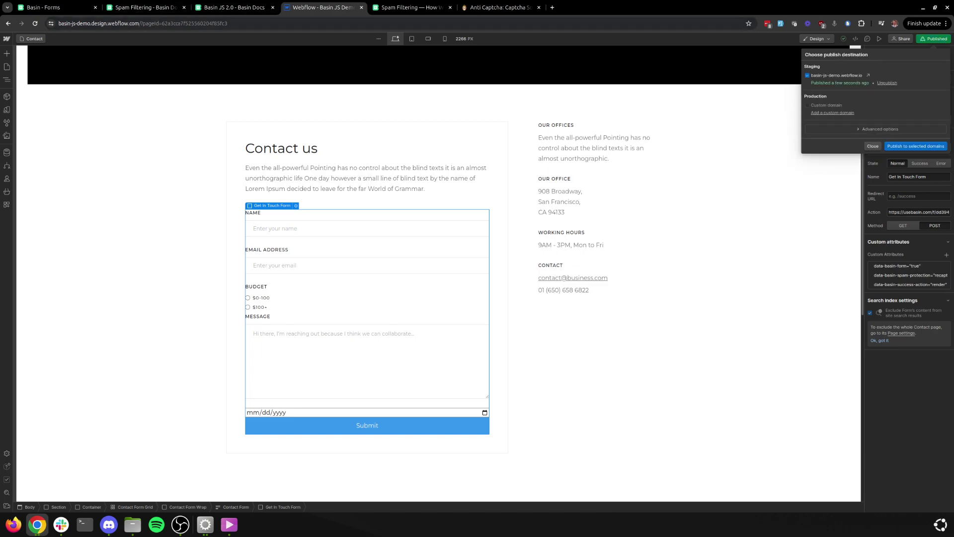
mouse_move(140, 23)
mouse_down()
mouse_move(56, 24)
mouse_move(157, 23)
mouse_up()
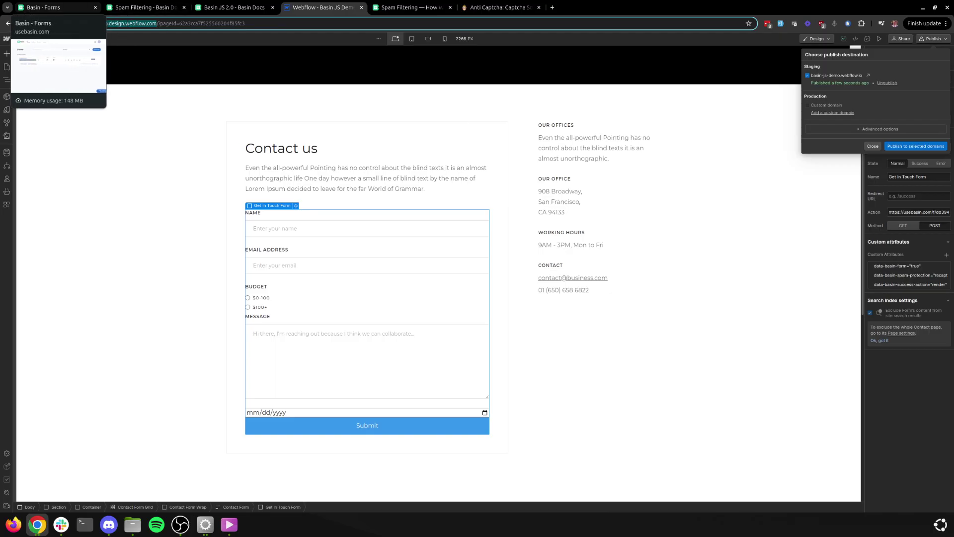
Open the Youtube project's settings in Basin and paste the Webflow domain into Allowed domains.
click(44, 7)
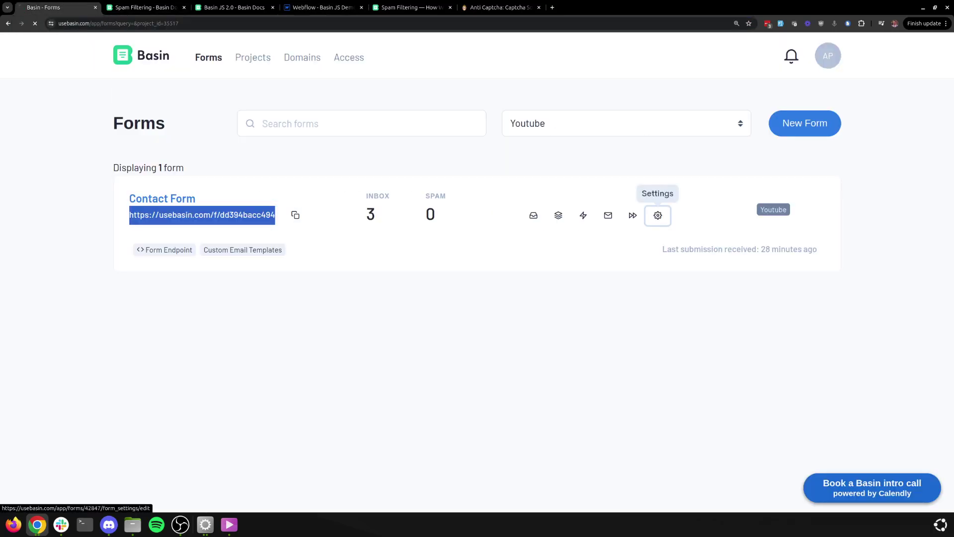
click(658, 215)
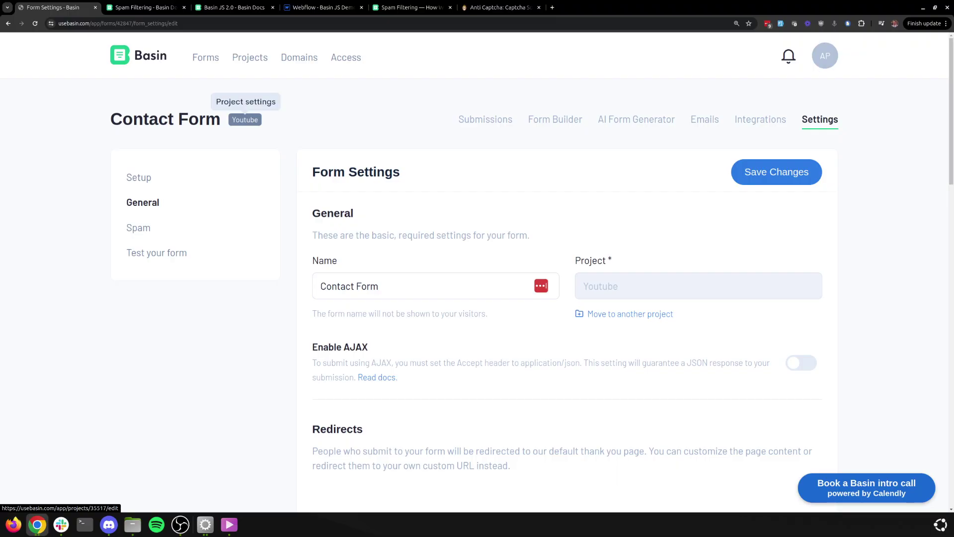
click(245, 120)
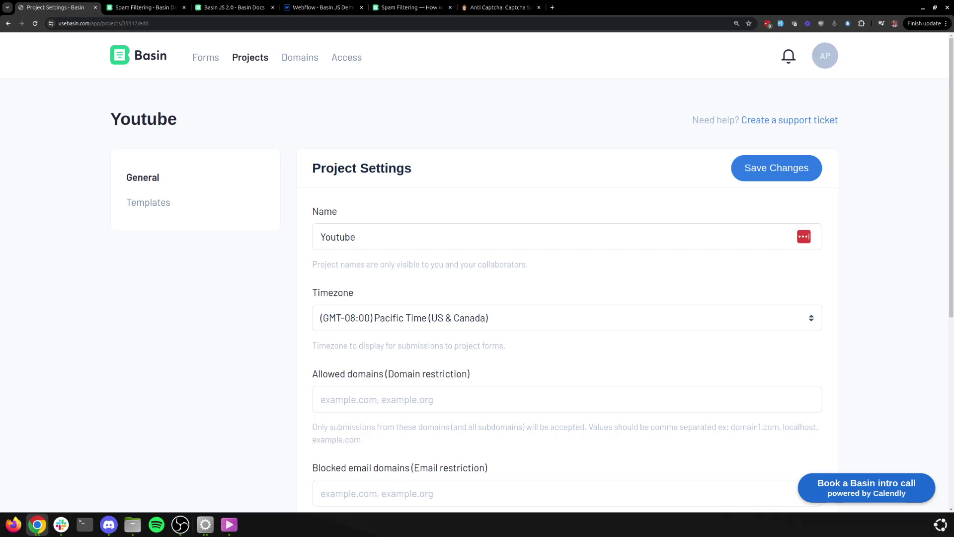
scroll(477, 273, down, 2)
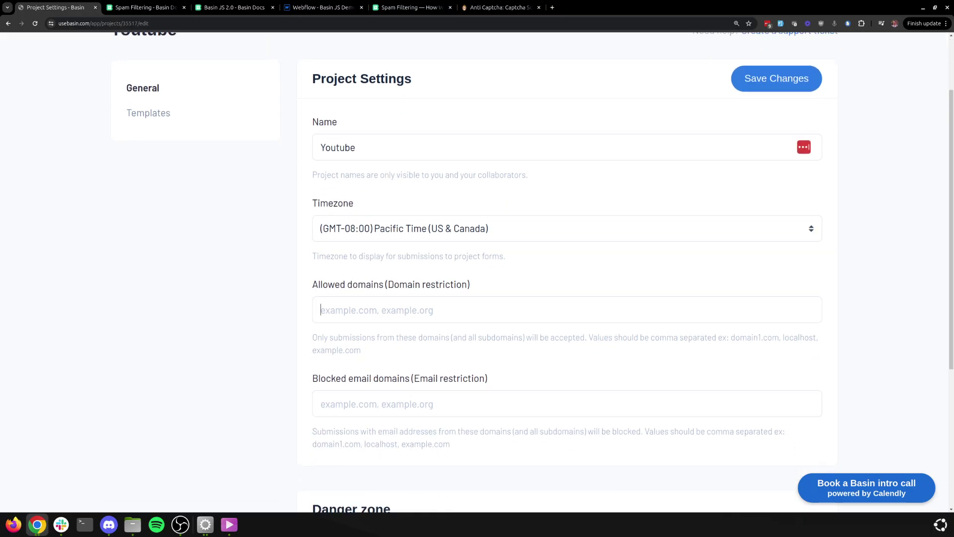
key(ctrl+v)
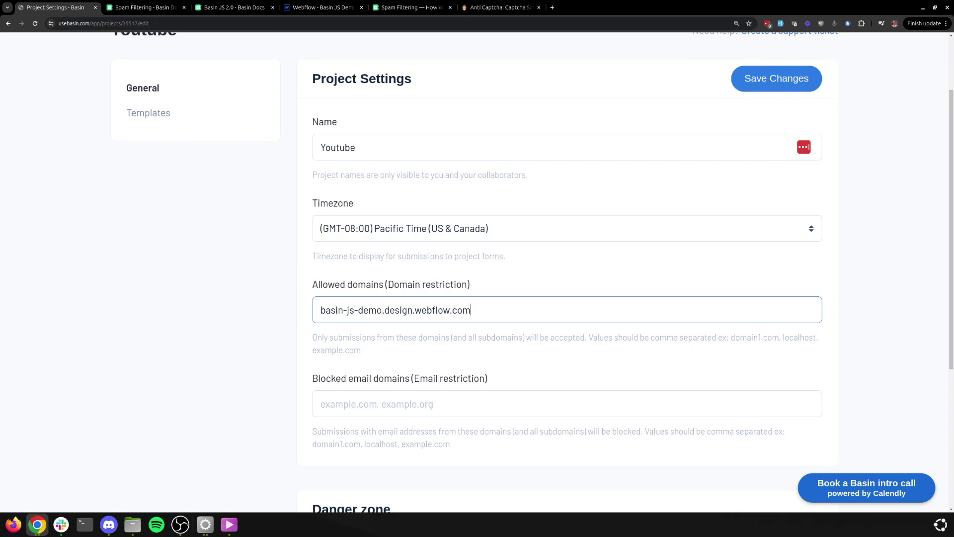
Replace the allowed domain with the live site basin-js-demo.webflow.io and save.
click(323, 7)
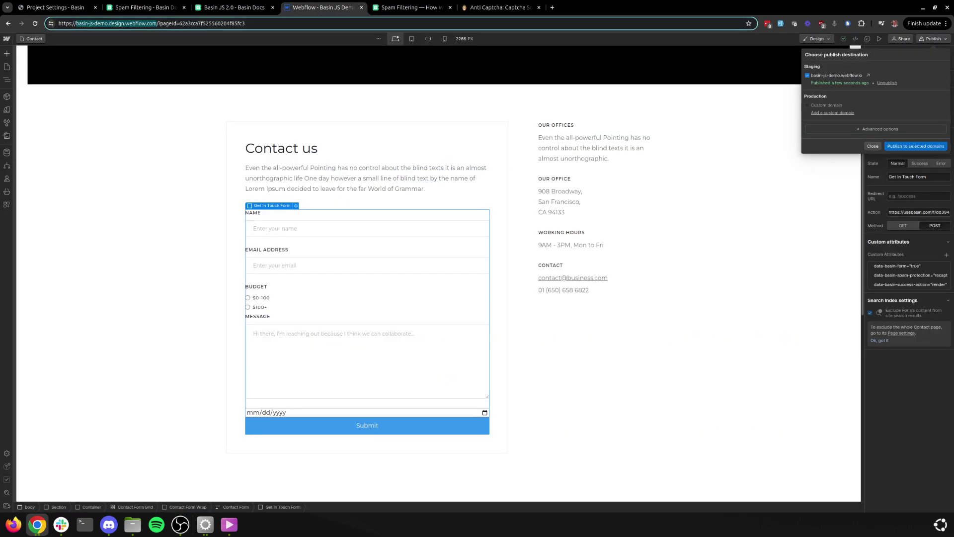
click(869, 75)
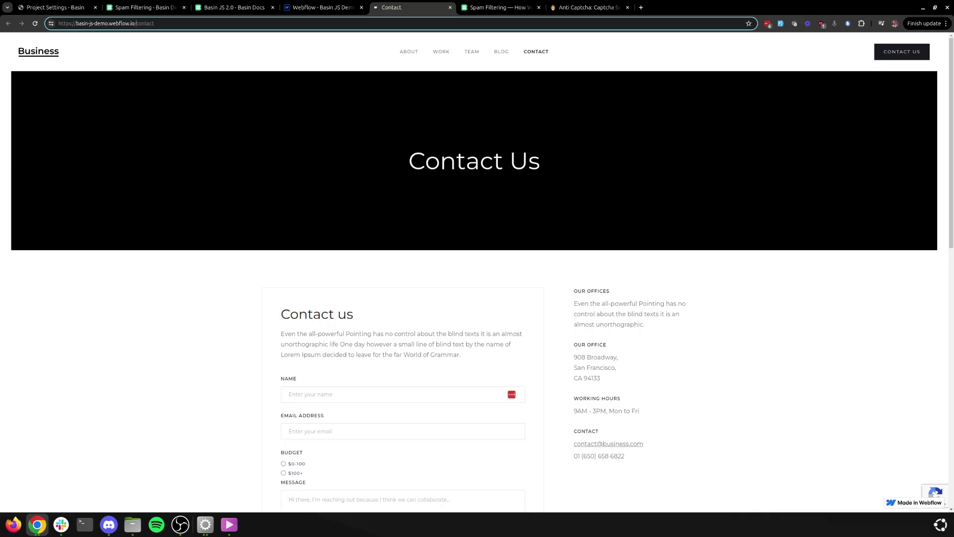
drag(135, 23, 76, 23)
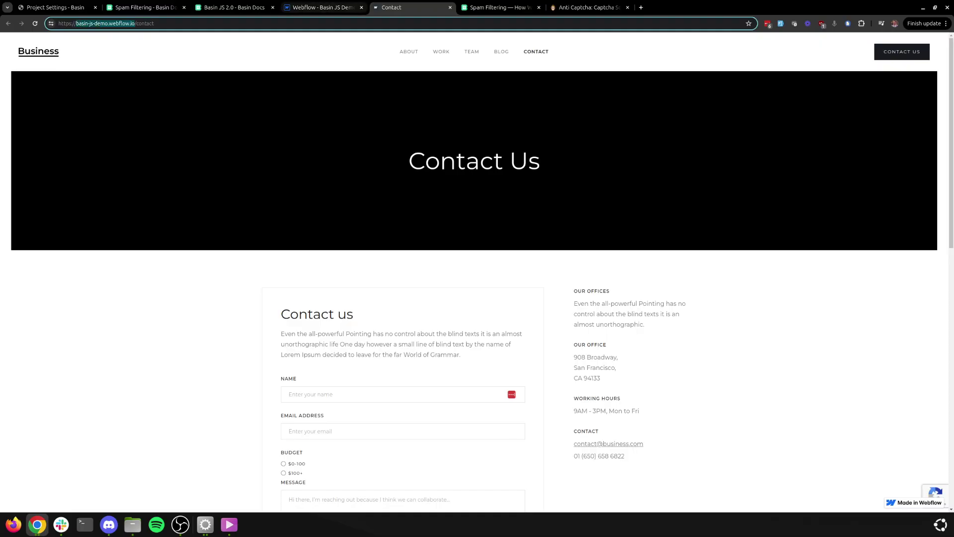
key(ctrl+Page_Up)
key(ctrl+Page_Up)
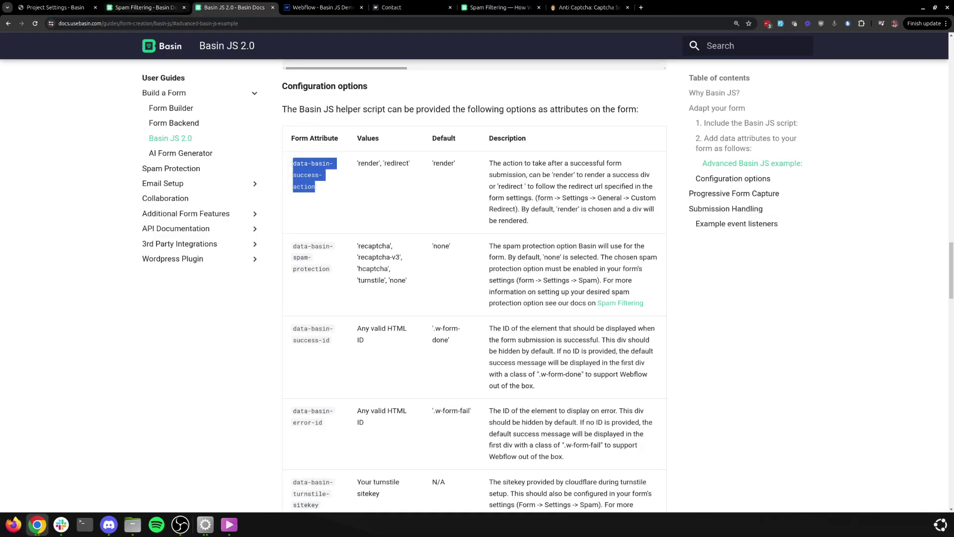
key(ctrl+Page_Up)
key(ctrl+Page_Up)
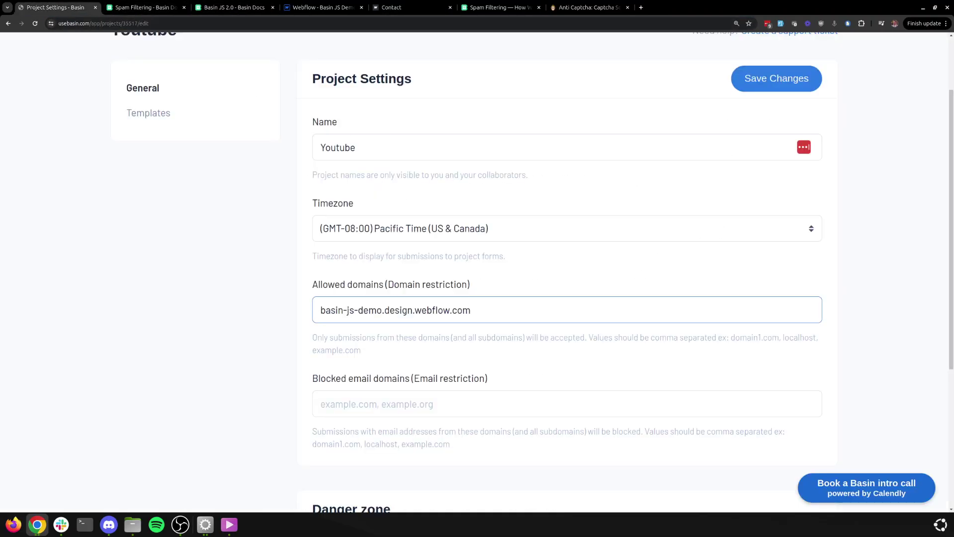
key(ctrl+a)
key(ctrl+v)
key(Return)
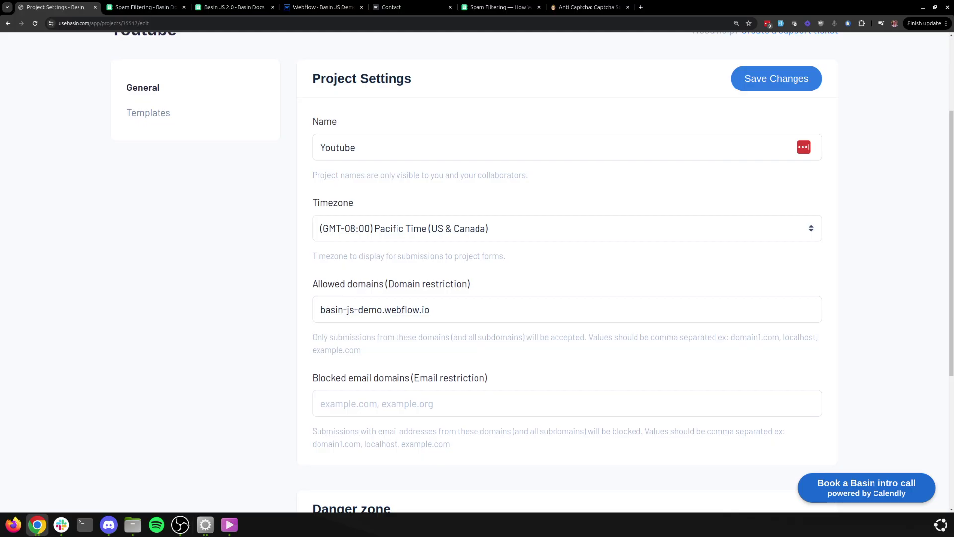
scroll(537, 272, down, 5)
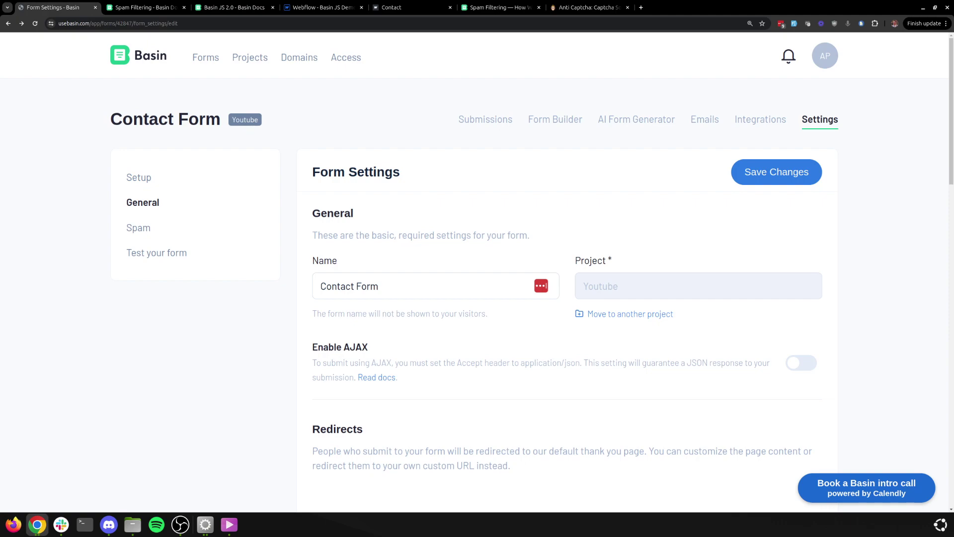
Turn on 'Require valid reCAPTCHA response?' in the Contact Form's spam settings.
click(138, 227)
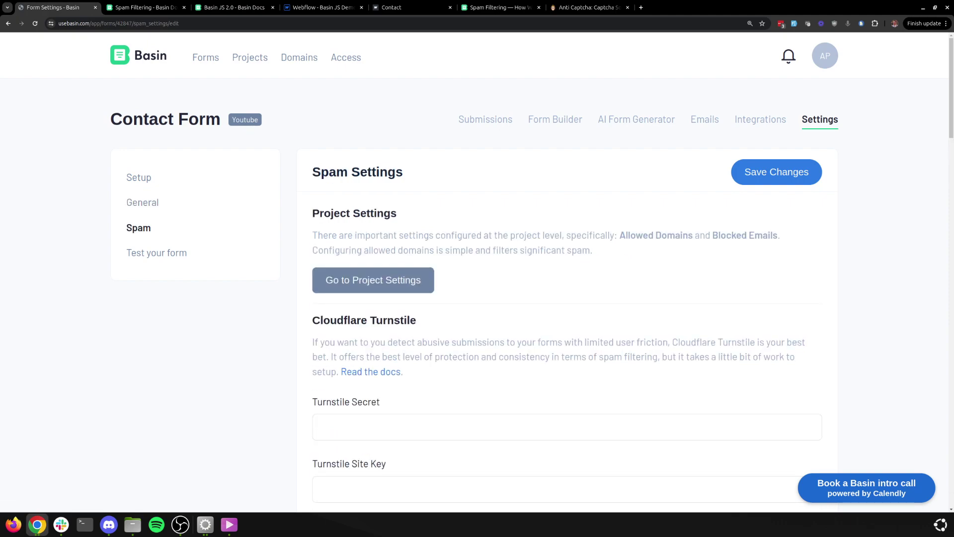
scroll(566, 273, down, 7)
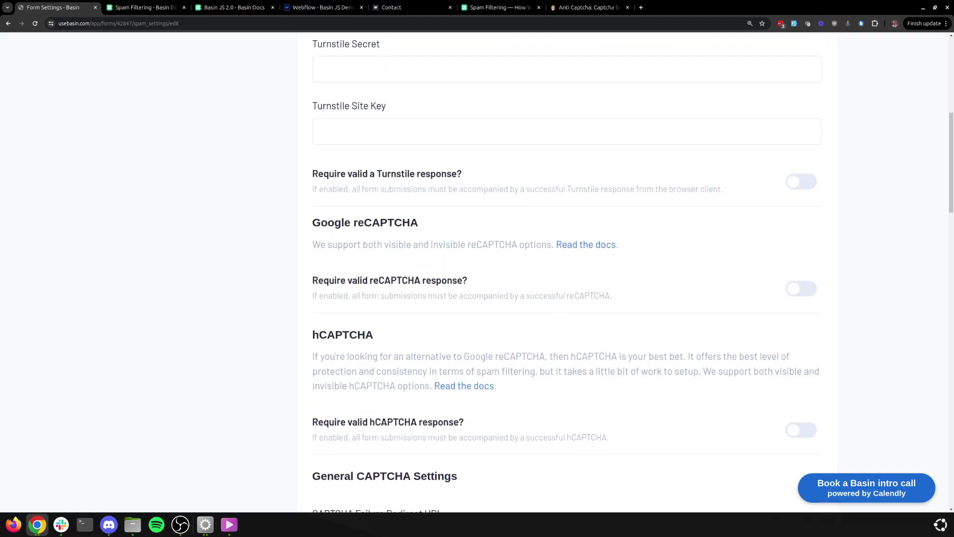
click(801, 288)
Review the remaining spam filters, including the email MX DNS check and honeypot field name.
scroll(566, 273, down, 3)
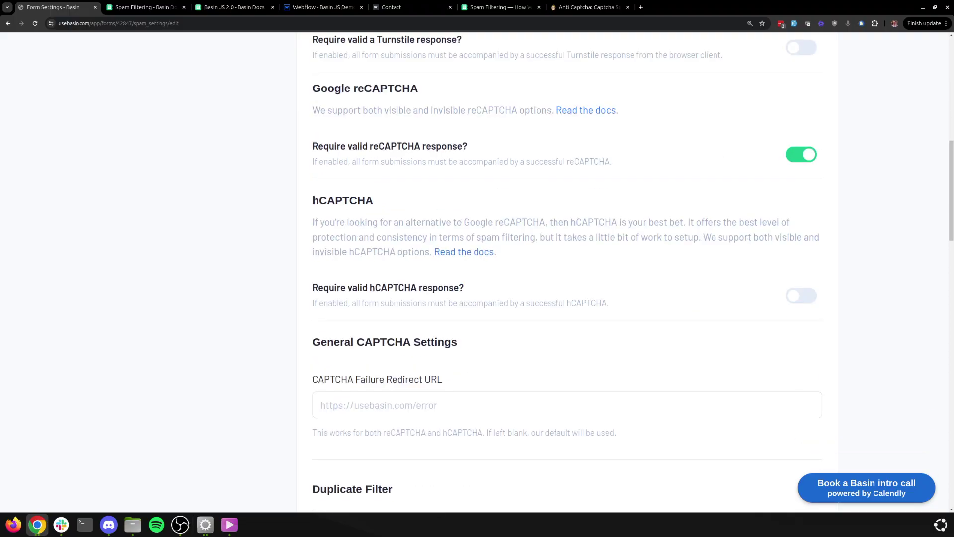
scroll(567, 273, down, 6)
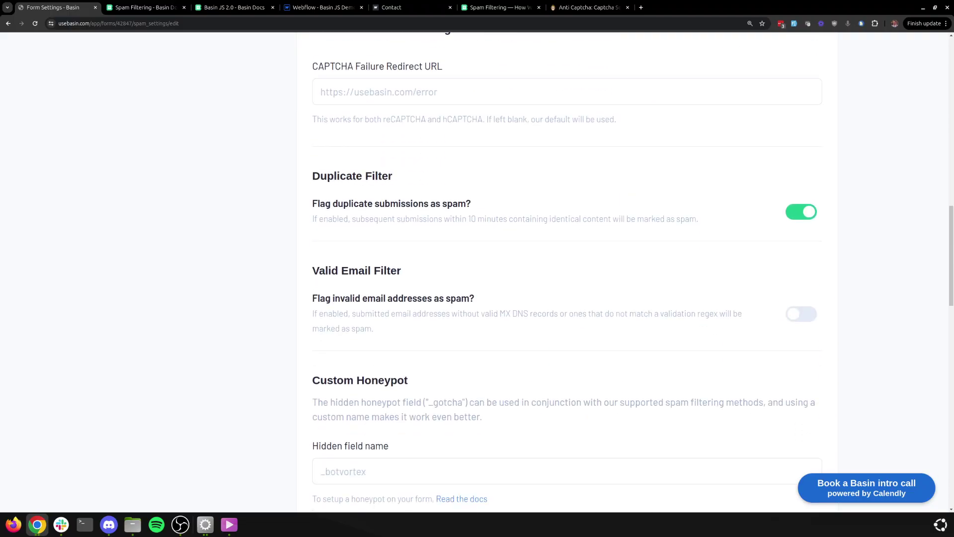
scroll(566, 274, down, 2)
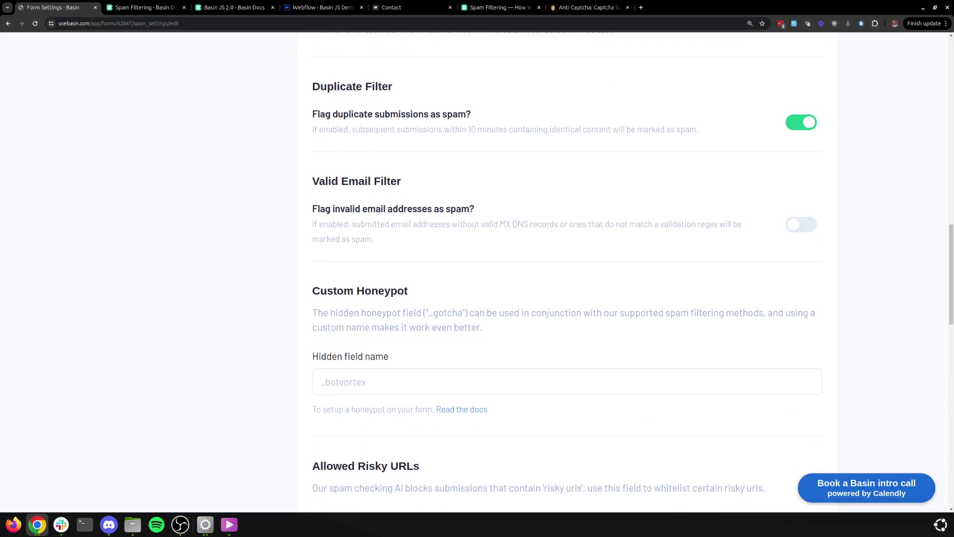
drag(500, 224, 528, 224)
scroll(566, 274, down, 3)
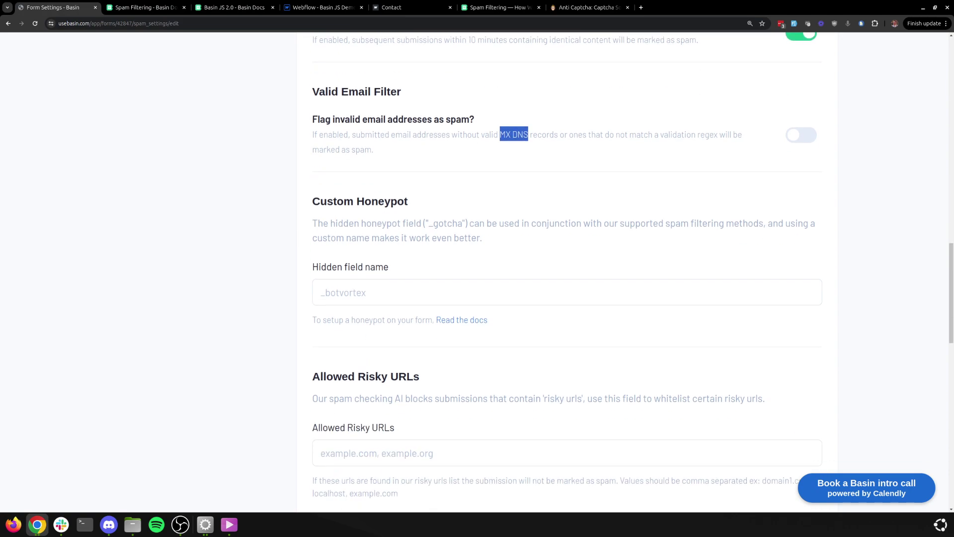
click(447, 292)
scroll(566, 273, down, 1)
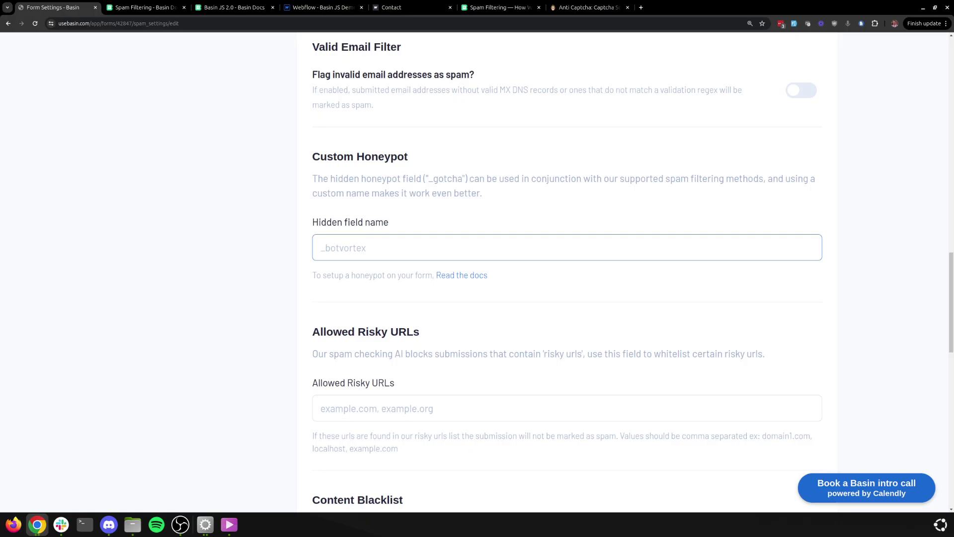
scroll(567, 274, down, 3)
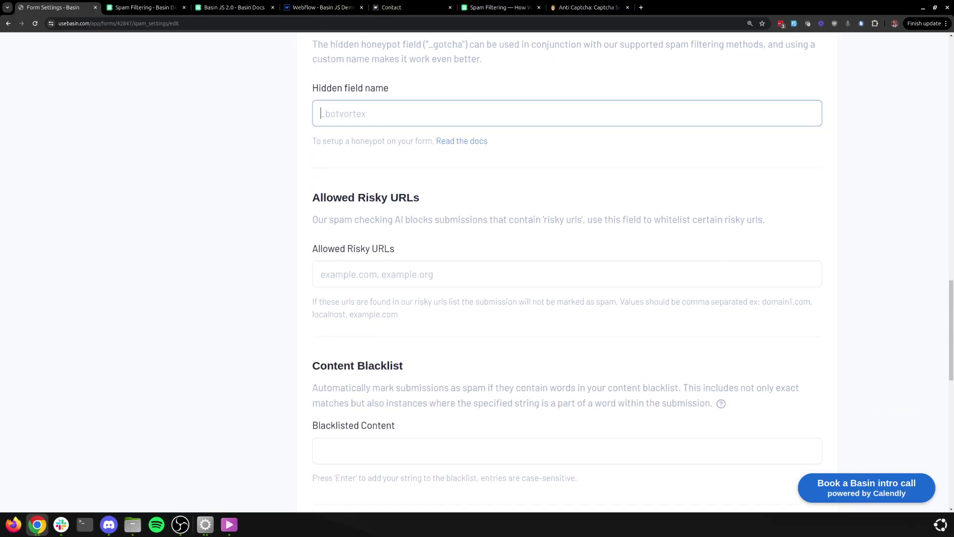
scroll(567, 273, down, 2)
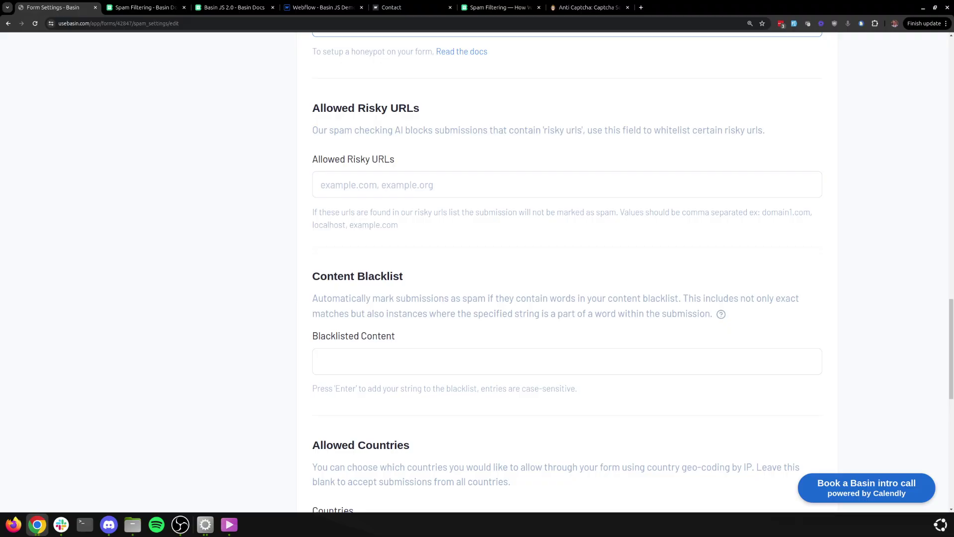
scroll(567, 273, up, 2)
scroll(567, 274, down, 1)
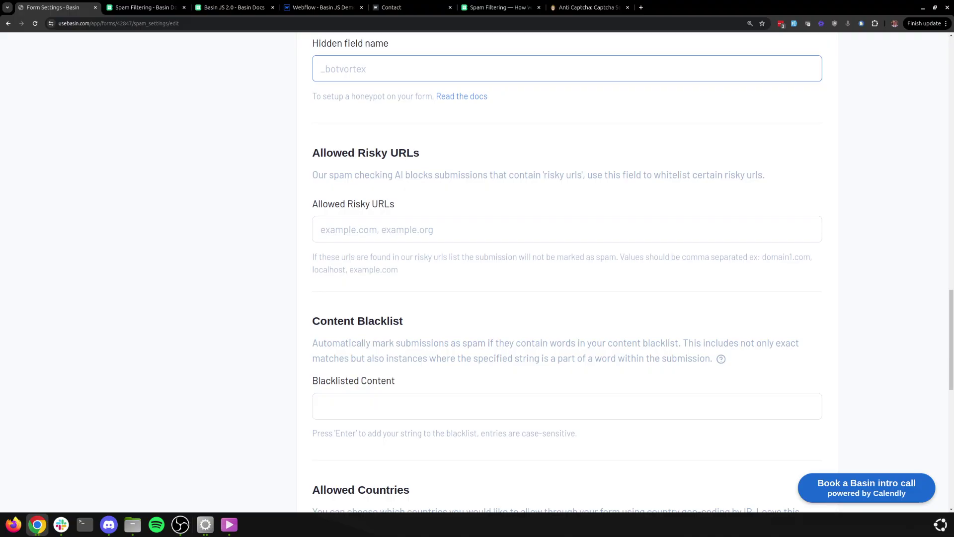
scroll(567, 270, down, 8)
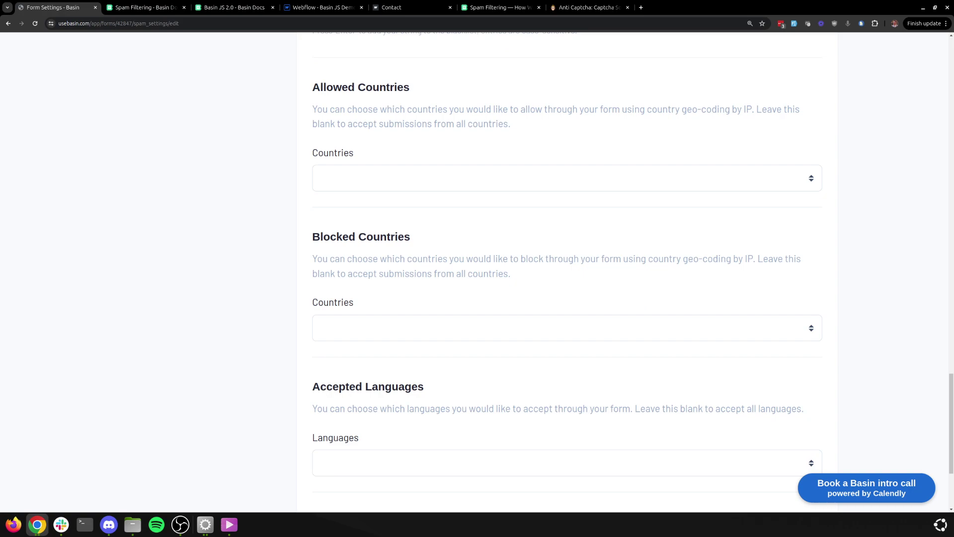
scroll(566, 271, down, 3)
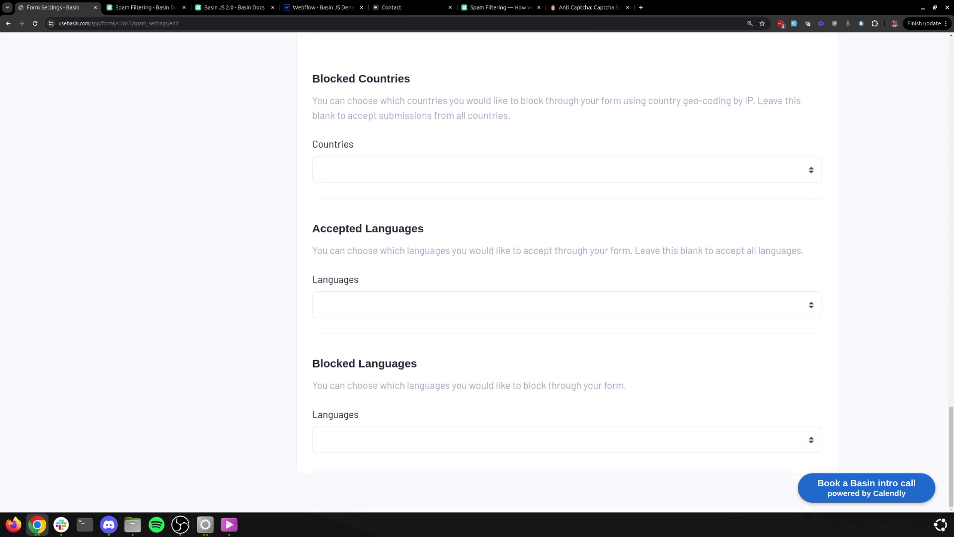
scroll(566, 271, up, 20)
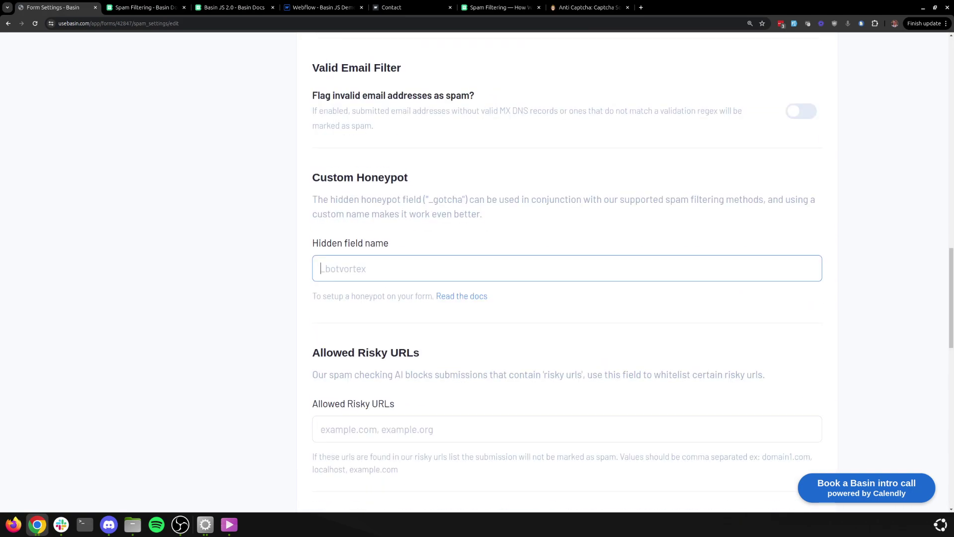
scroll(567, 271, up, 5)
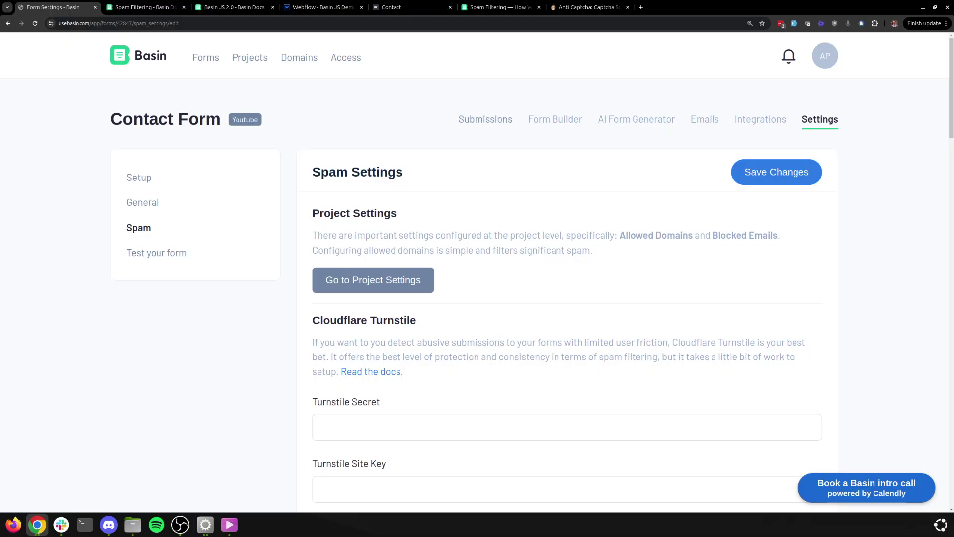
Open the Contact Form's submissions and look at its Spam and Inbox folders.
click(485, 119)
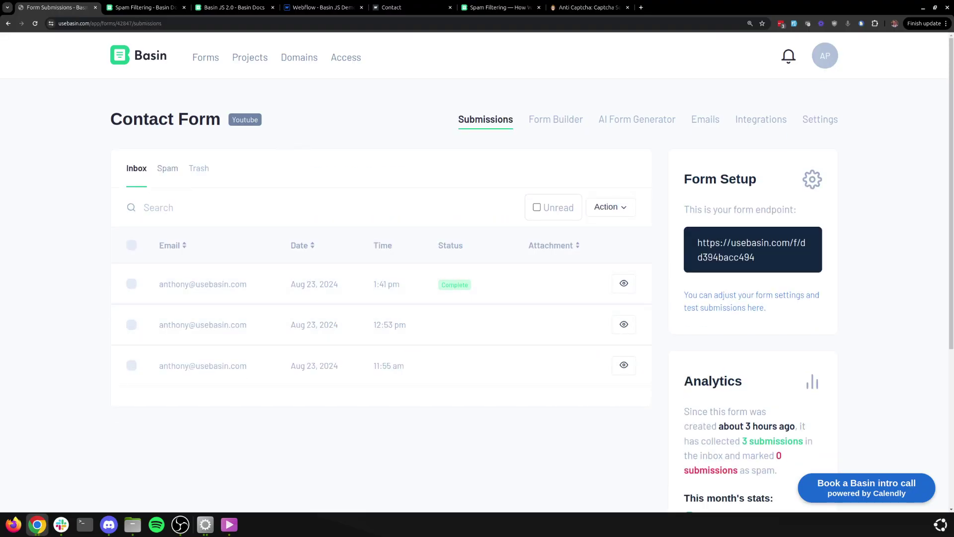
click(167, 169)
click(136, 168)
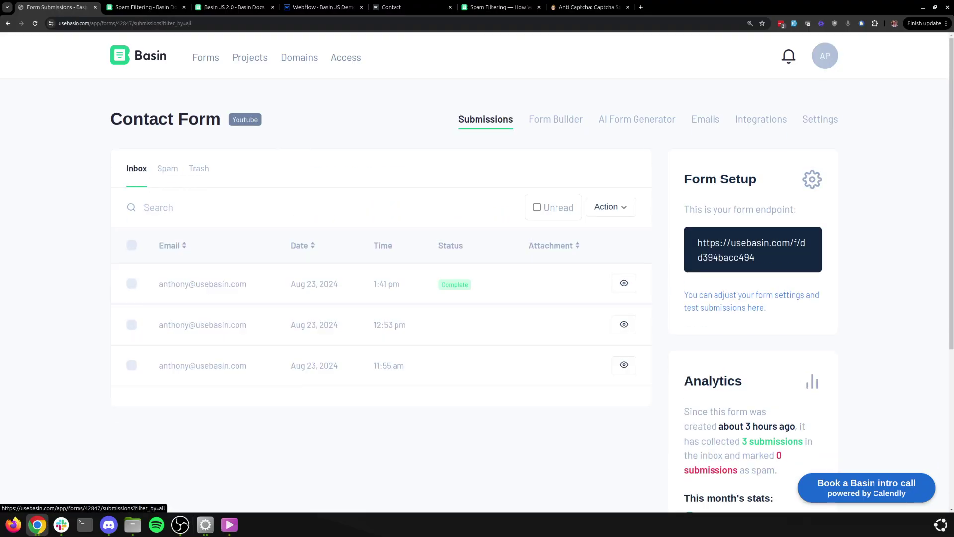
View the newest submission's details, then return to the Inbox and switch to Spam.
click(623, 283)
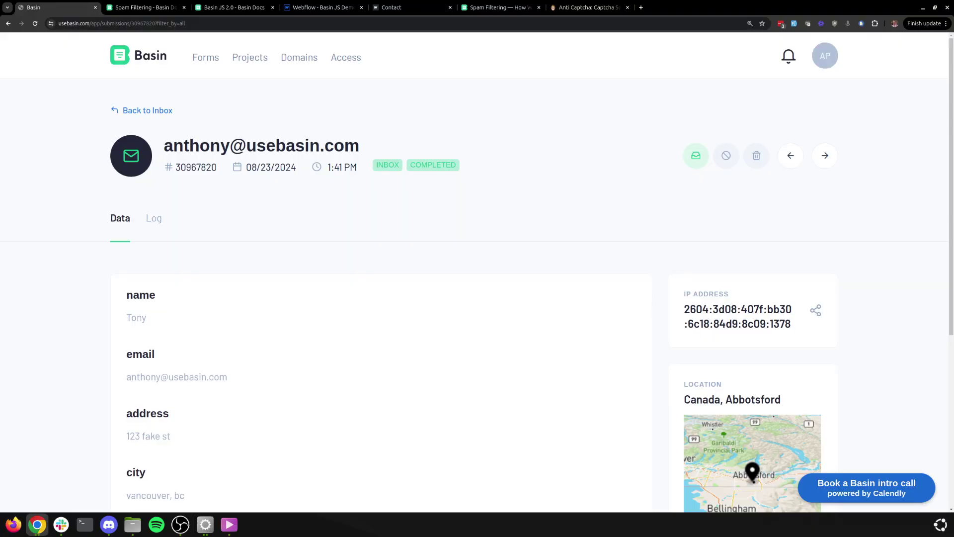
click(148, 111)
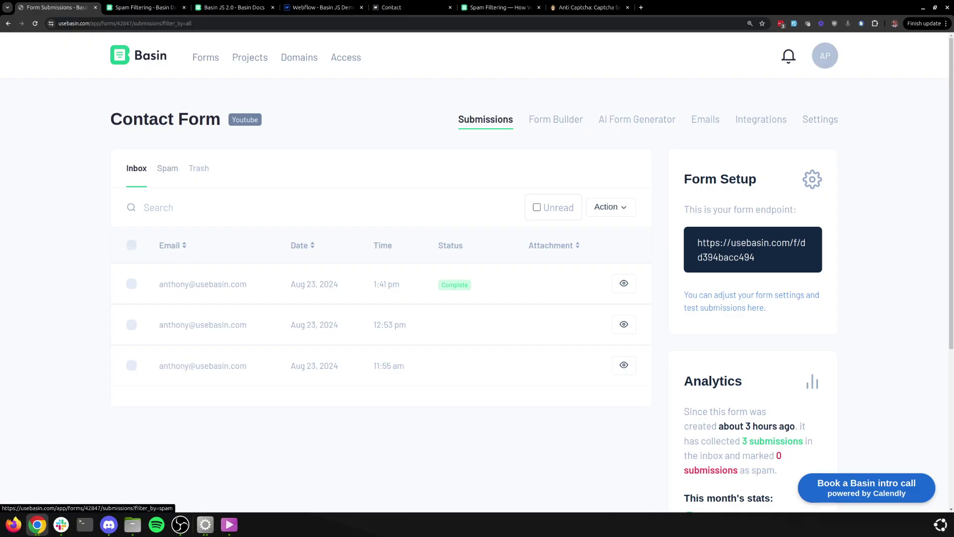
click(168, 168)
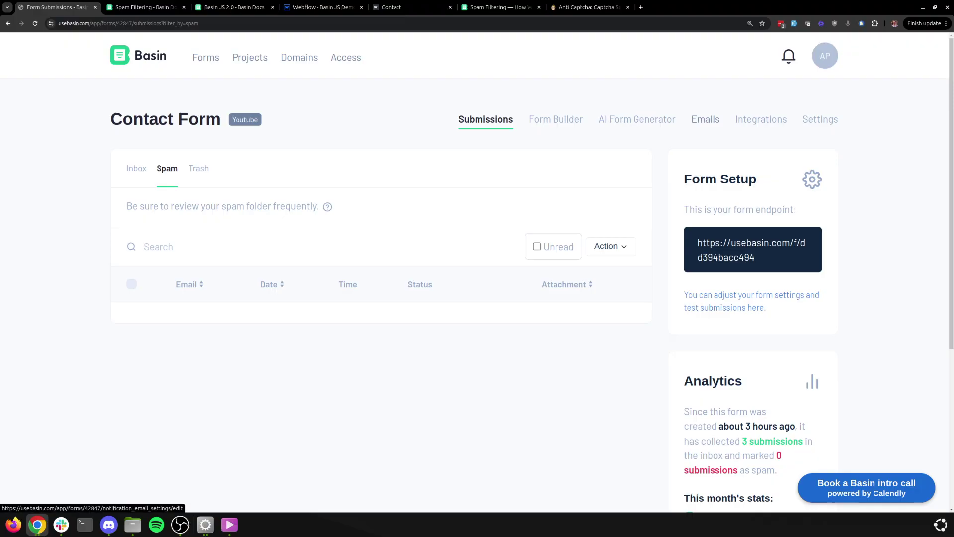
Start a new webhook under the Contact Form's Integrations.
click(761, 119)
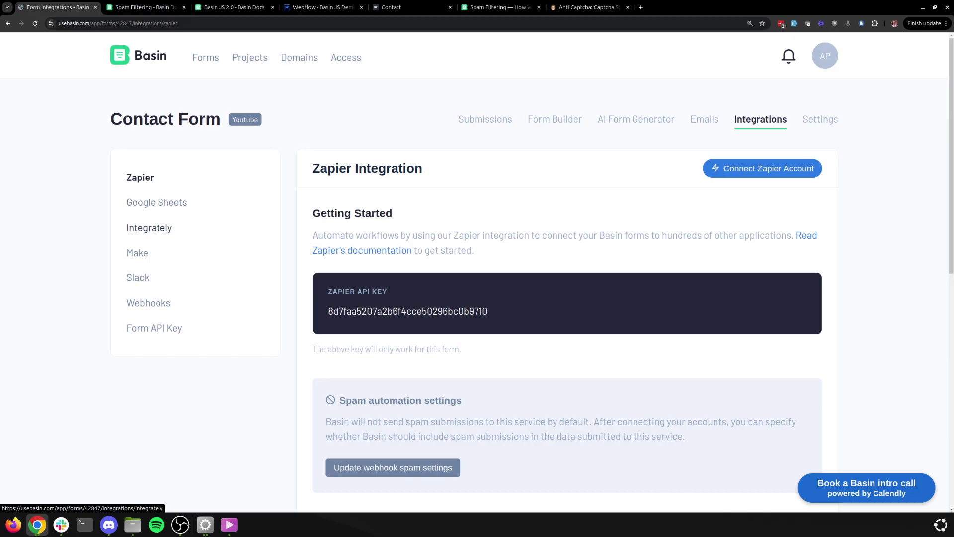
click(148, 303)
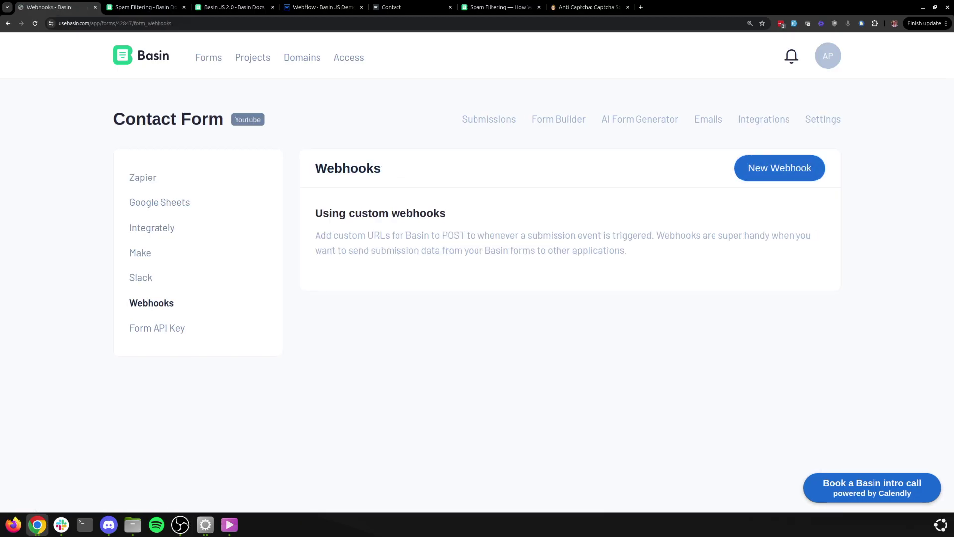
click(780, 167)
Trigger the webhook on spam submissions only, dropping abandoned multistep and non-spam triggers.
scroll(780, 167, down, 2)
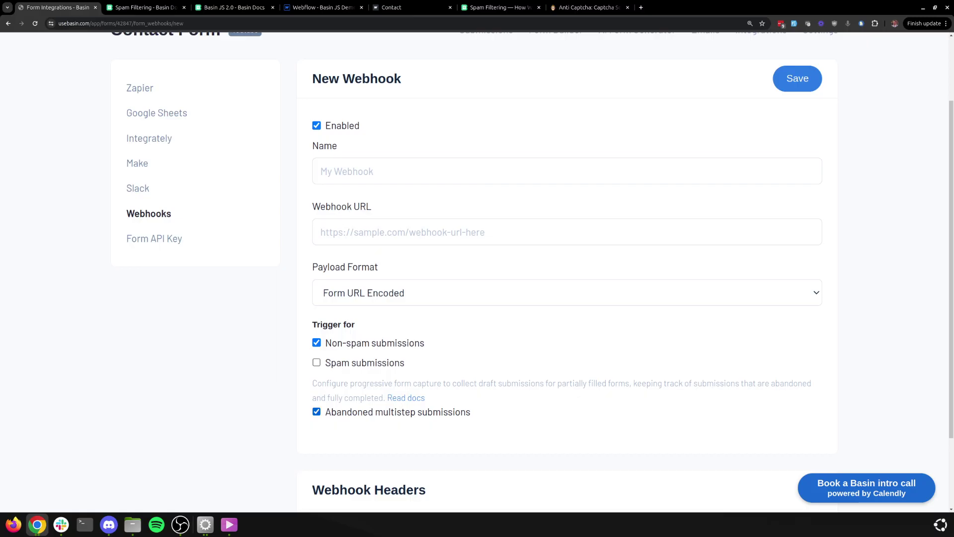
click(316, 411)
click(316, 342)
click(316, 363)
scroll(477, 269, up, 2)
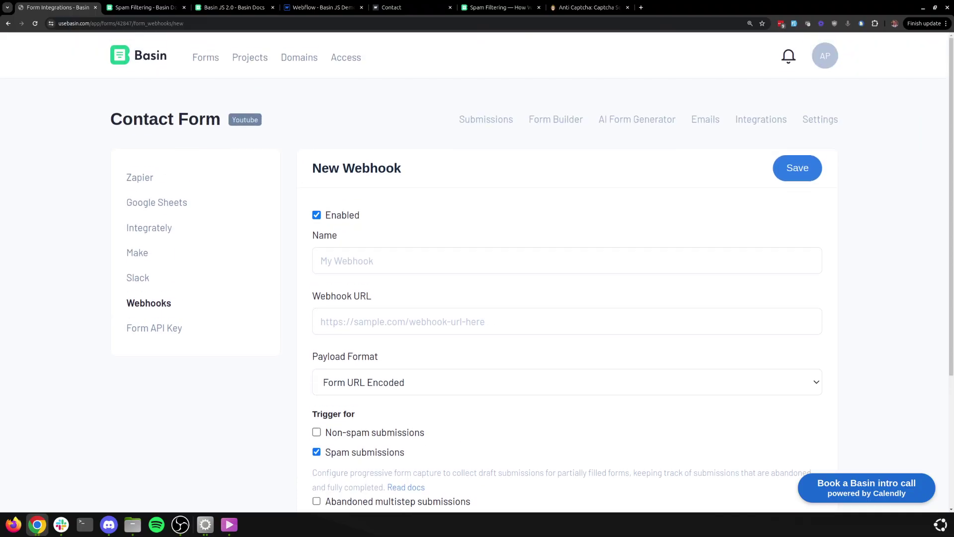